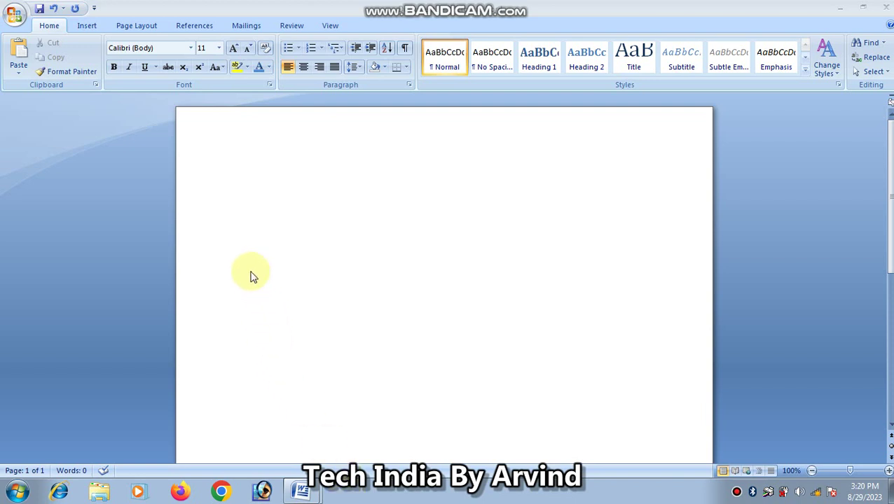
Bring up the Table dropdown on the Insert ribbon to choose a table size
click(86, 26)
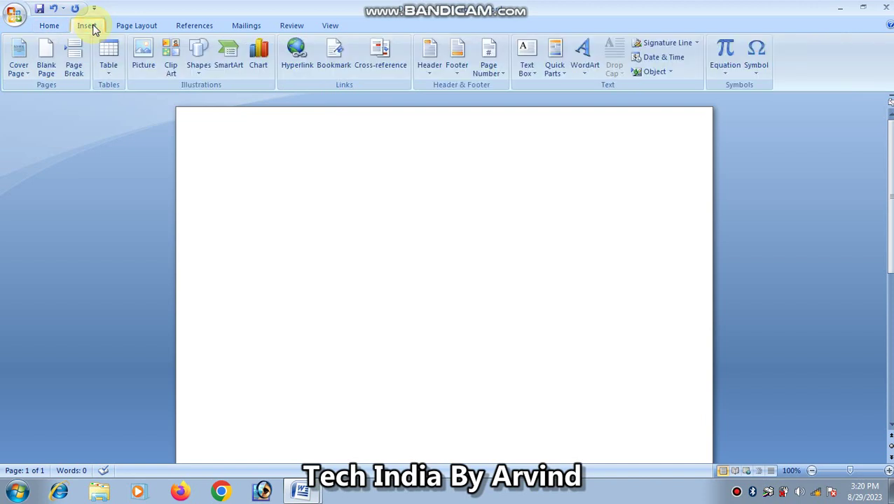
click(108, 74)
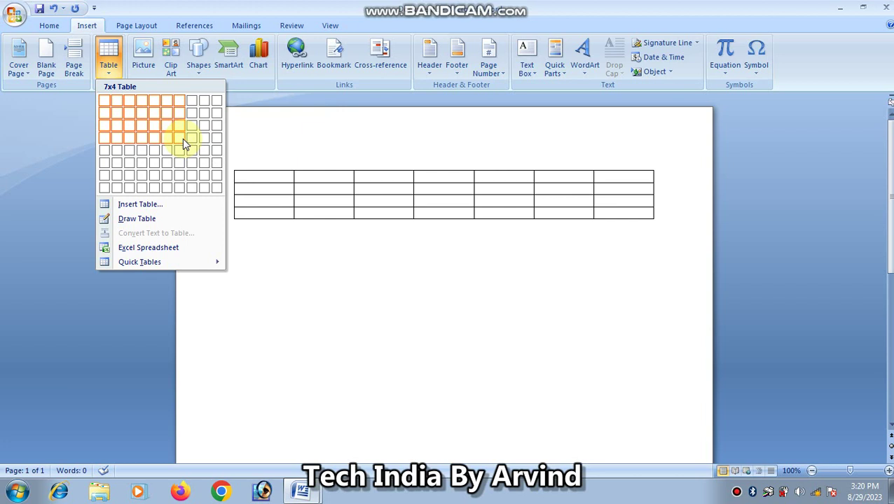
Create a table of 7 columns and 7 rows through the Insert Table dialog
click(157, 206)
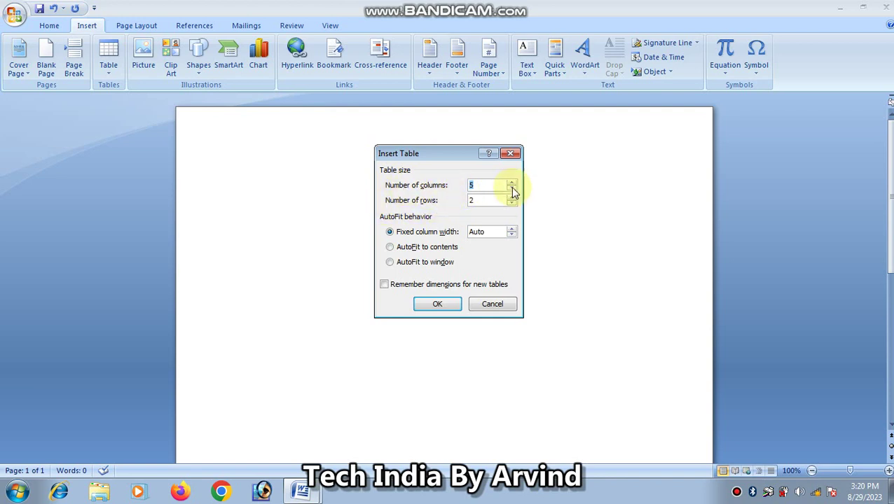
text(7)
double_click(485, 201)
text(7)
click(481, 200)
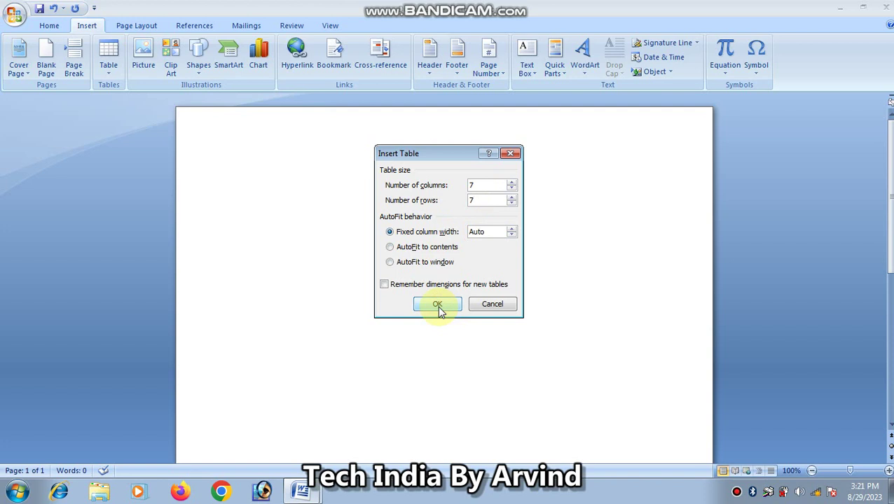
click(437, 305)
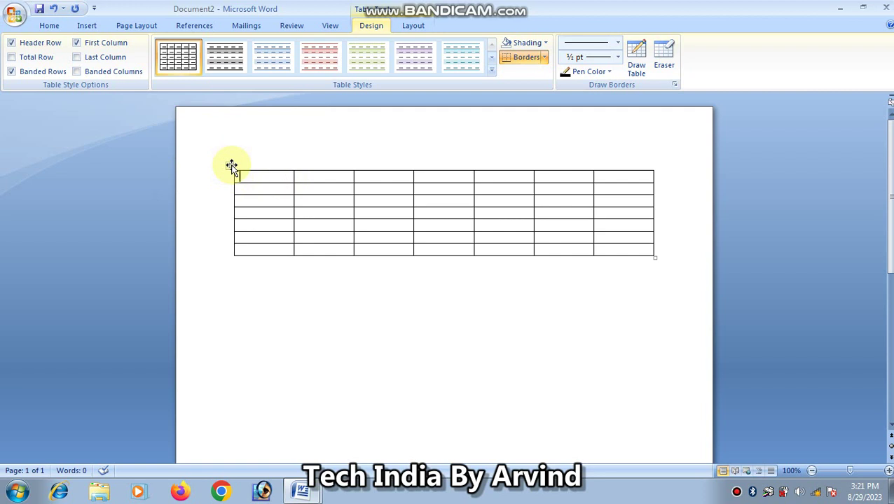
Nudge the table slightly left and stretch its bottom edge down for taller rows
drag(231, 167, 263, 155)
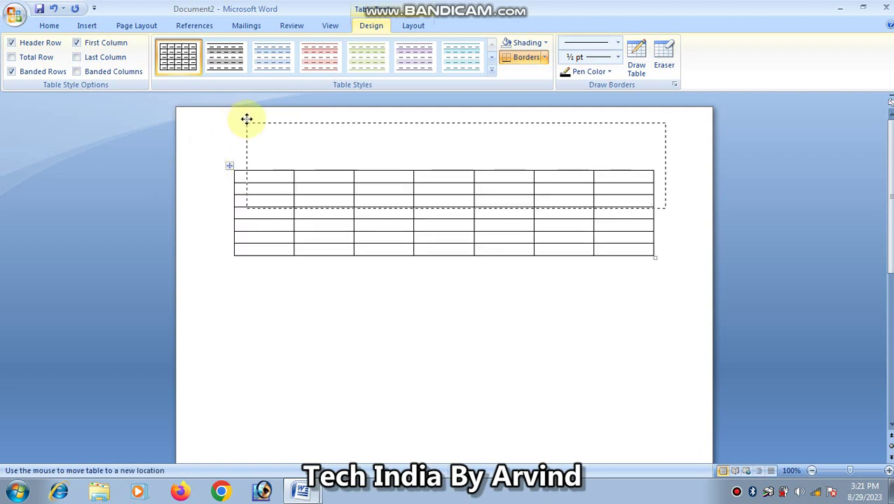
drag(263, 156, 216, 166)
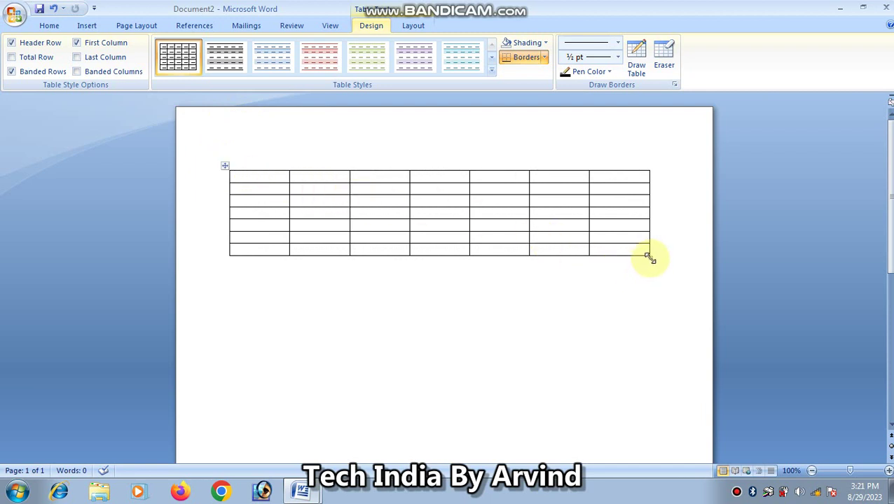
drag(650, 258, 650, 310)
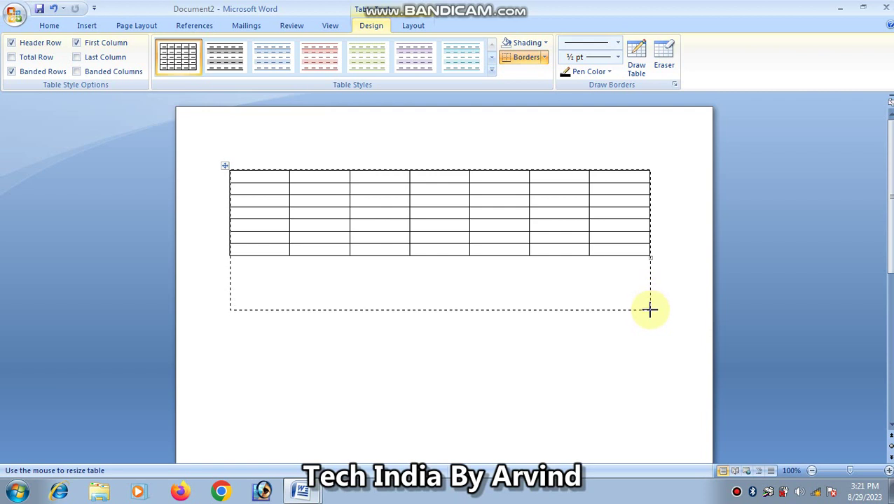
drag(650, 310, 650, 309)
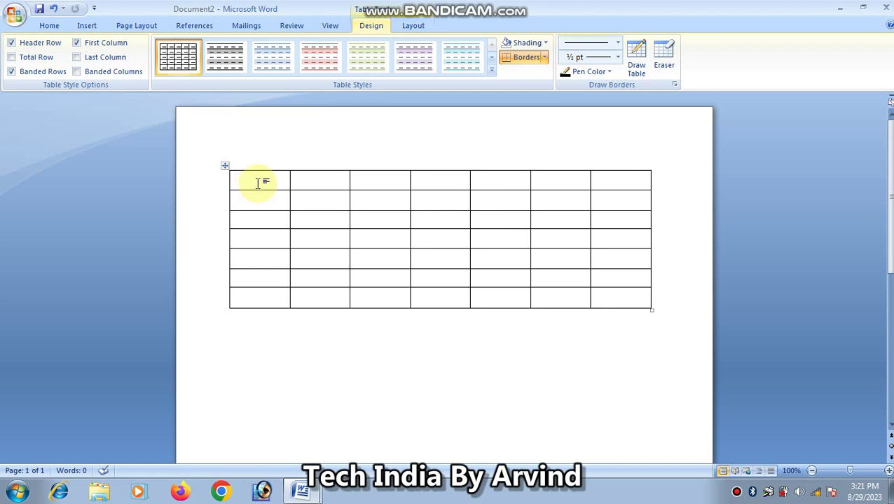
Merge the table's first row into a single centre-aligned cell
click(414, 27)
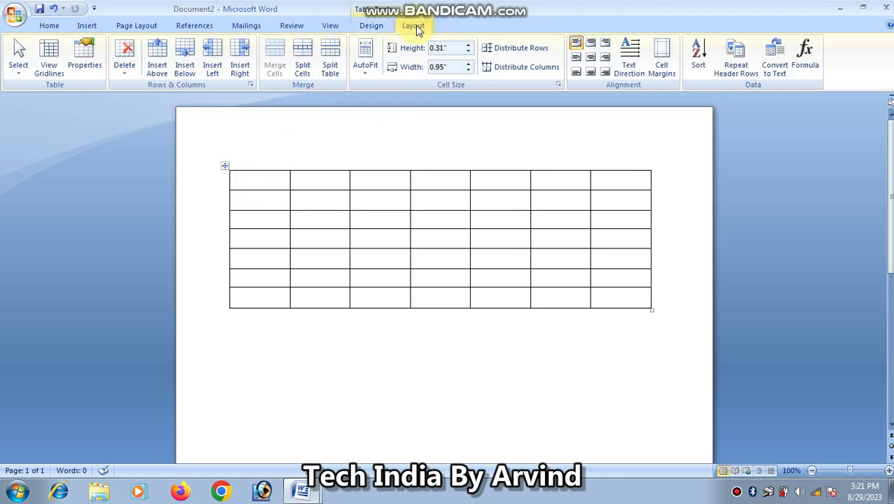
drag(258, 181, 608, 181)
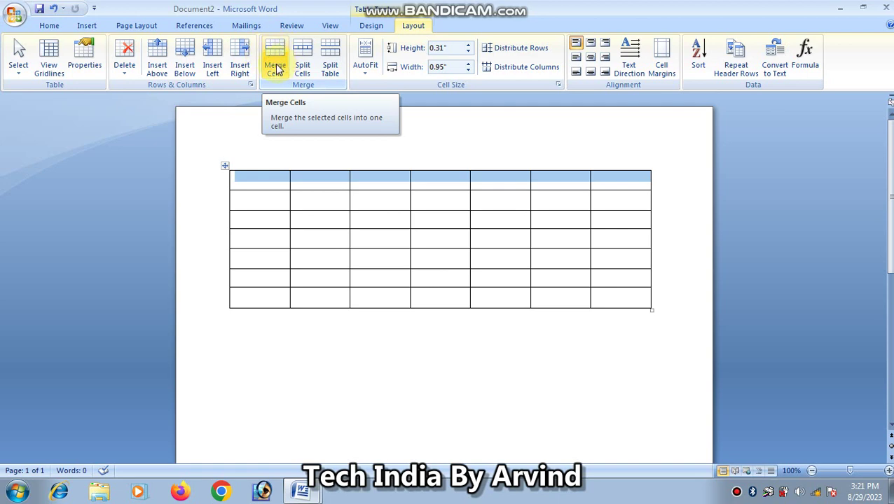
click(278, 70)
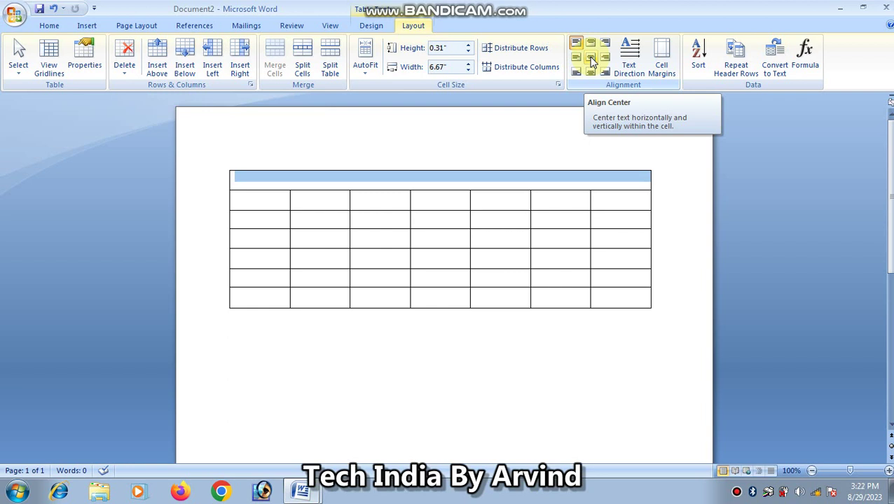
click(591, 60)
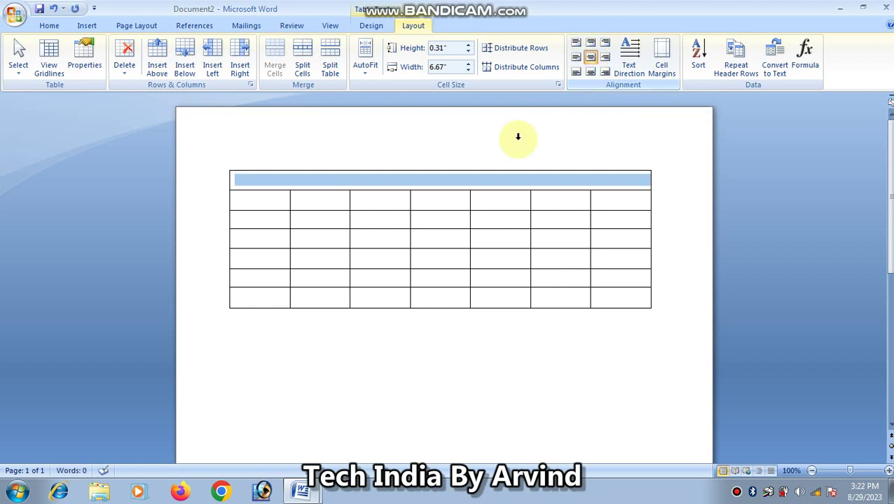
click(418, 181)
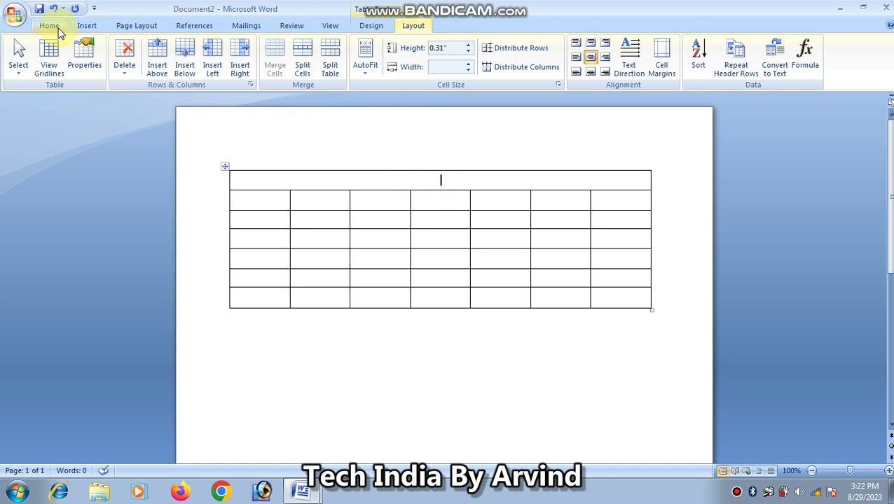
Enter JANUARY in the top row and format it bold at 16 point
text(JA)
text(NUARY)
drag(477, 181, 401, 189)
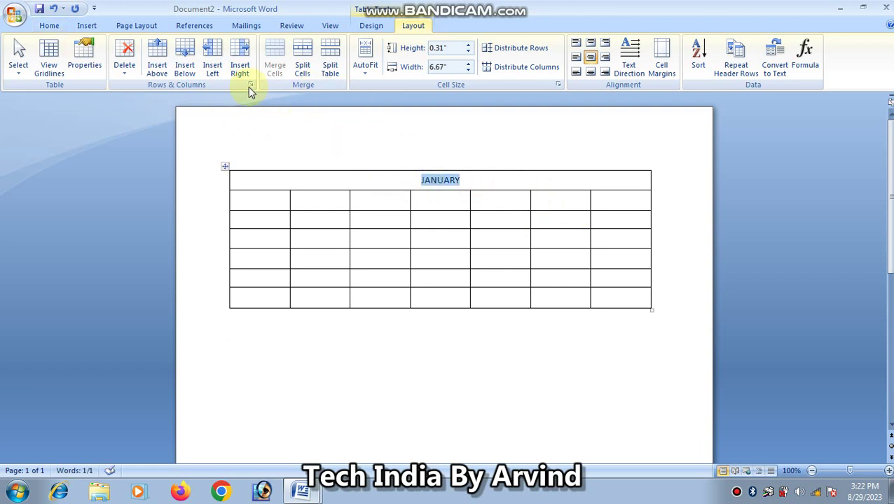
click(49, 26)
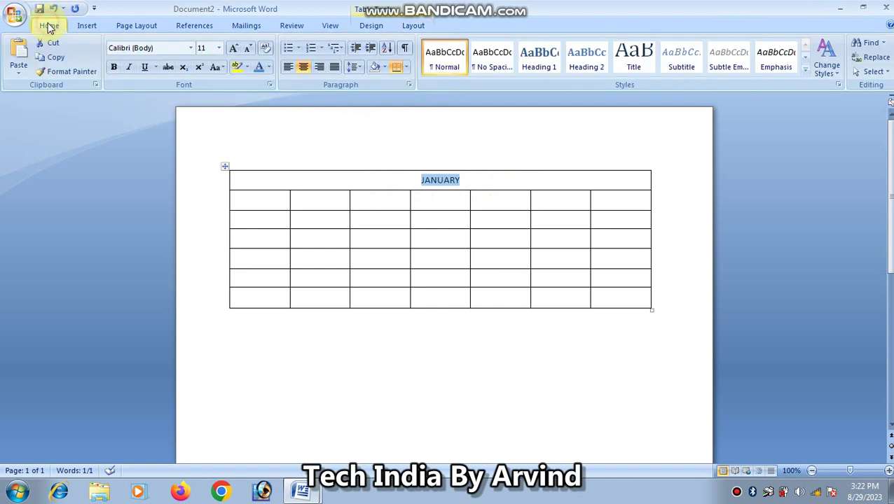
click(235, 47)
click(235, 48)
click(235, 47)
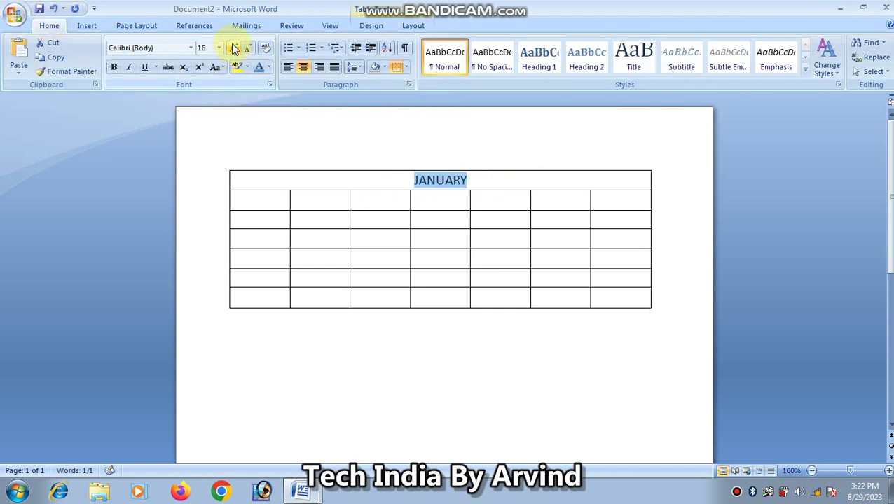
click(114, 68)
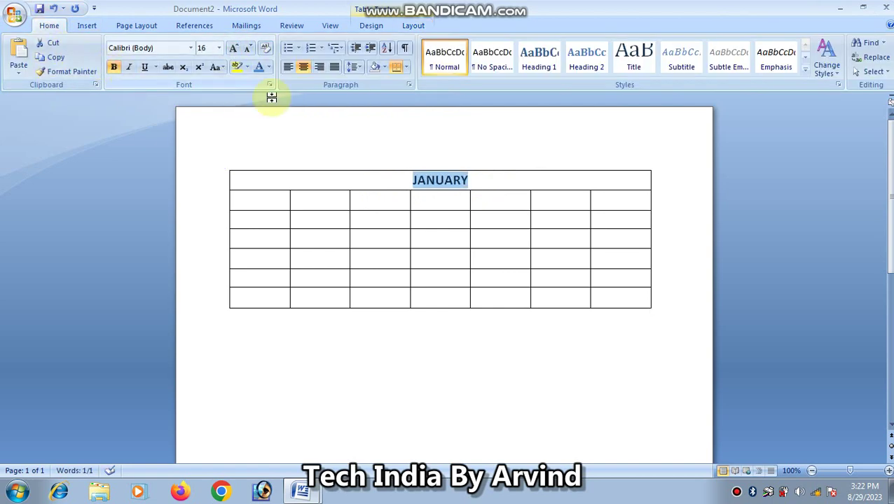
click(386, 176)
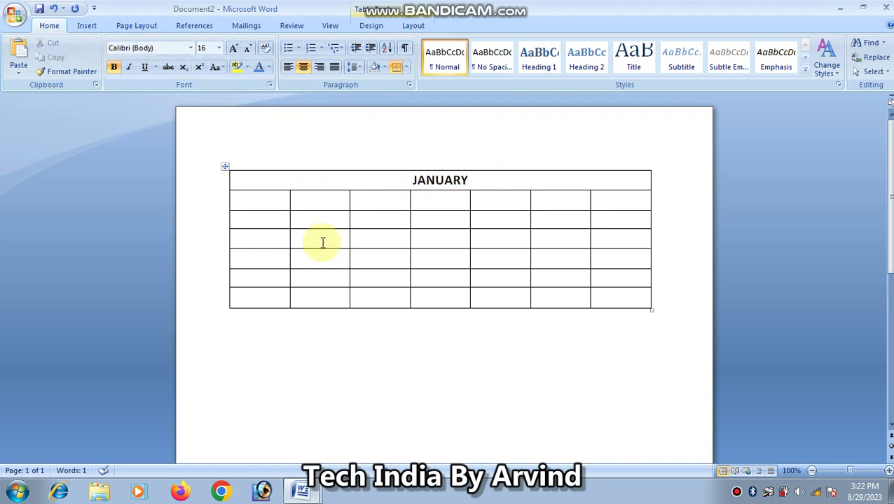
Centre-align the contents of the six rows below the JANUARY title
click(266, 199)
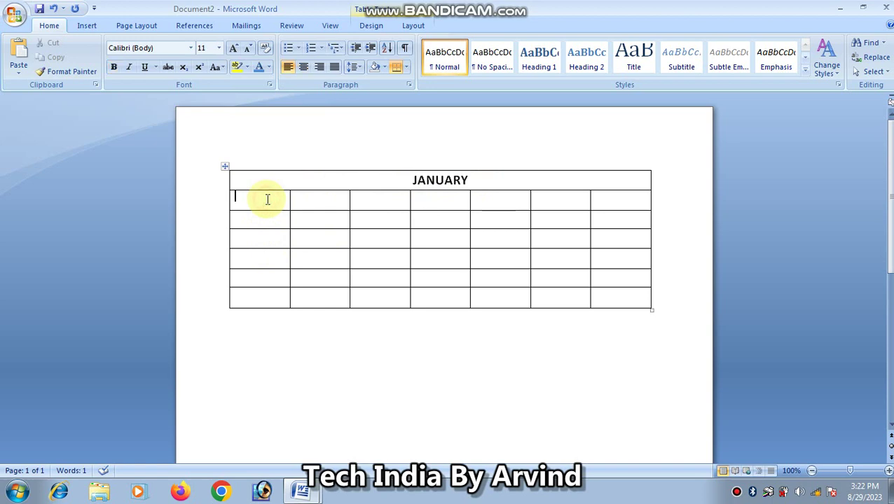
drag(267, 200, 611, 293)
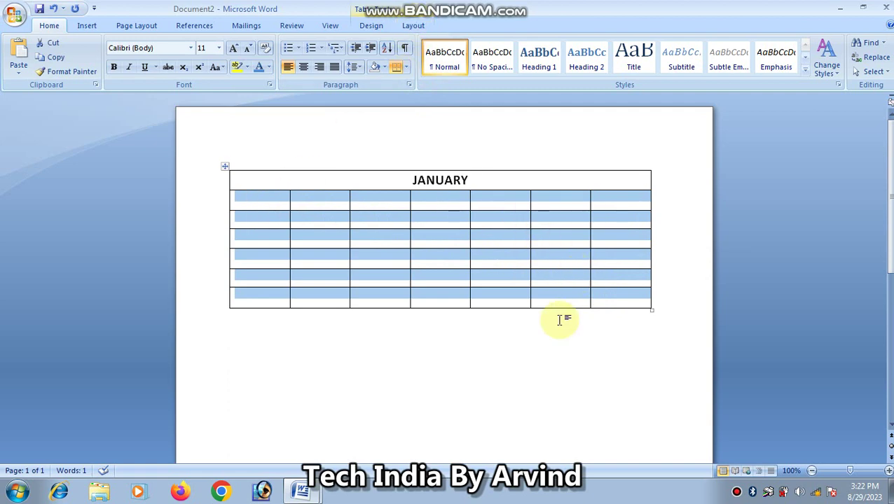
click(419, 26)
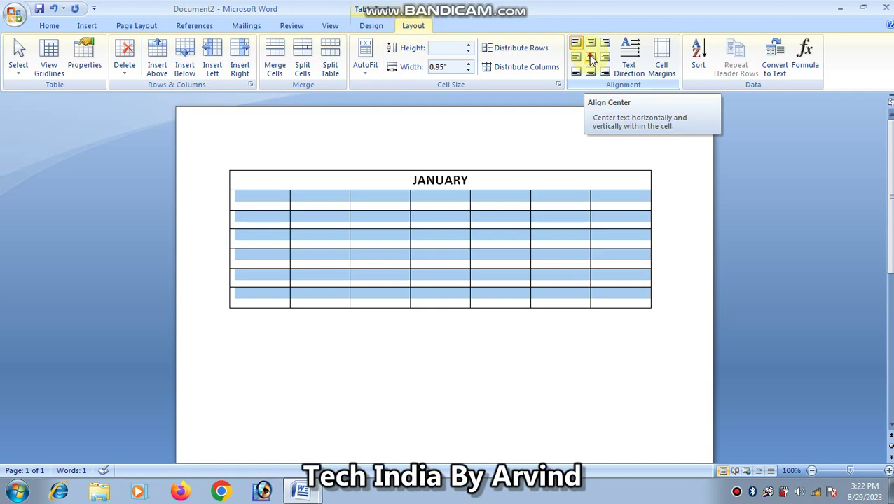
click(591, 58)
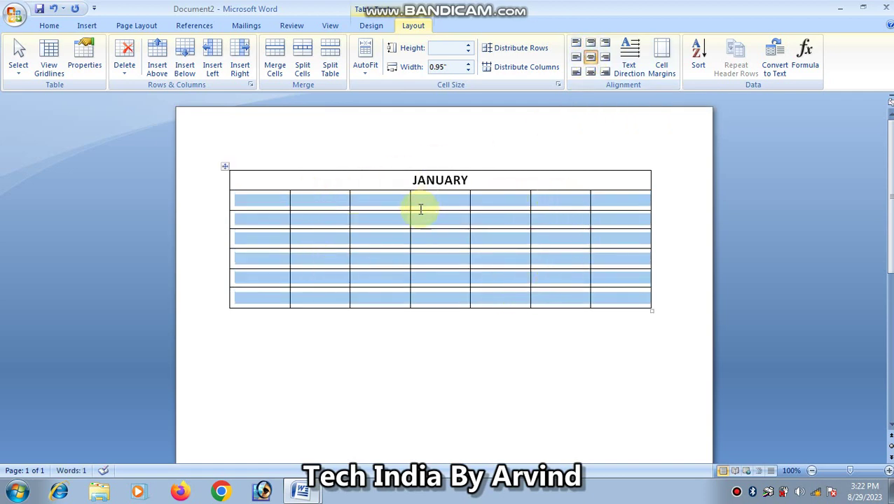
click(267, 202)
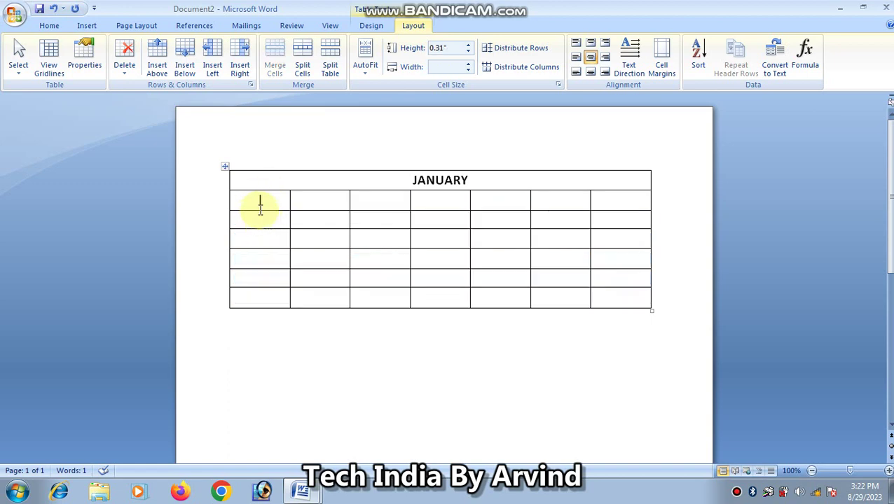
Enter SUN, MON, TUE, WED, THU, FRI and SAT across the second row
text(S)
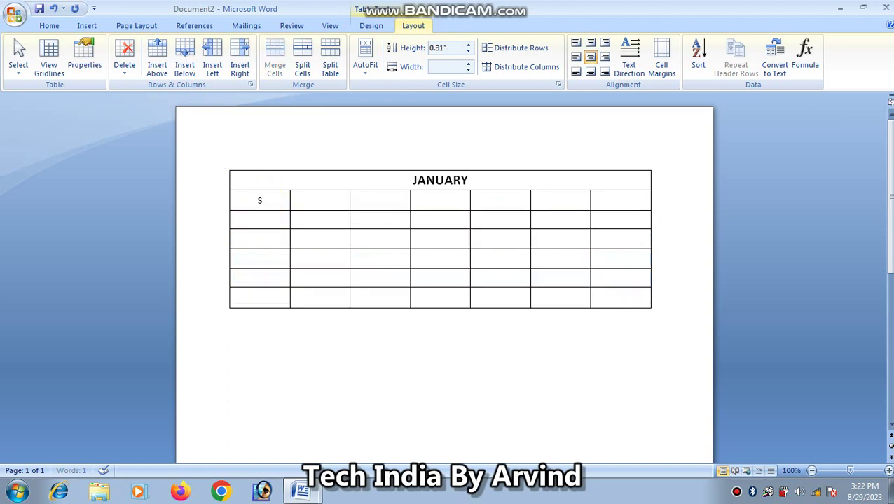
text(UN)
click(315, 199)
text(M)
text(ON)
key(Tab)
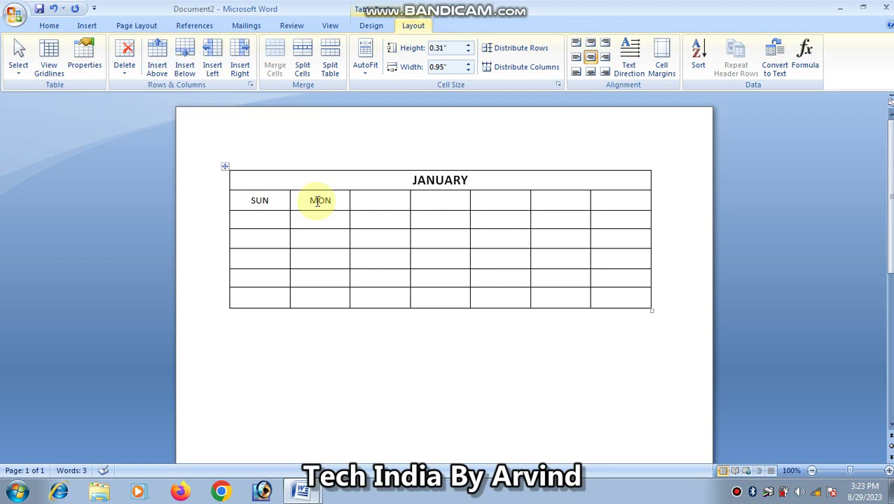
text(TUE)
key(Tab)
text(W)
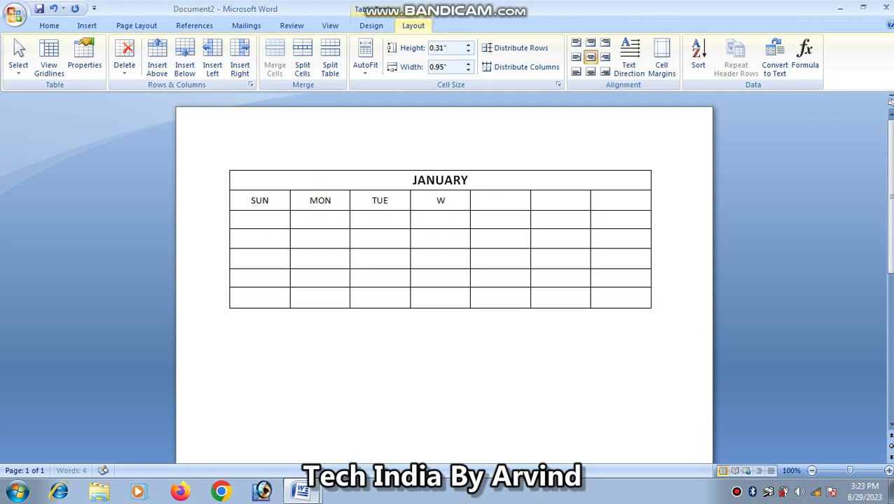
text(ED)
key(Tab)
text(THU)
key(Tab)
text(FRI)
key(Tab)
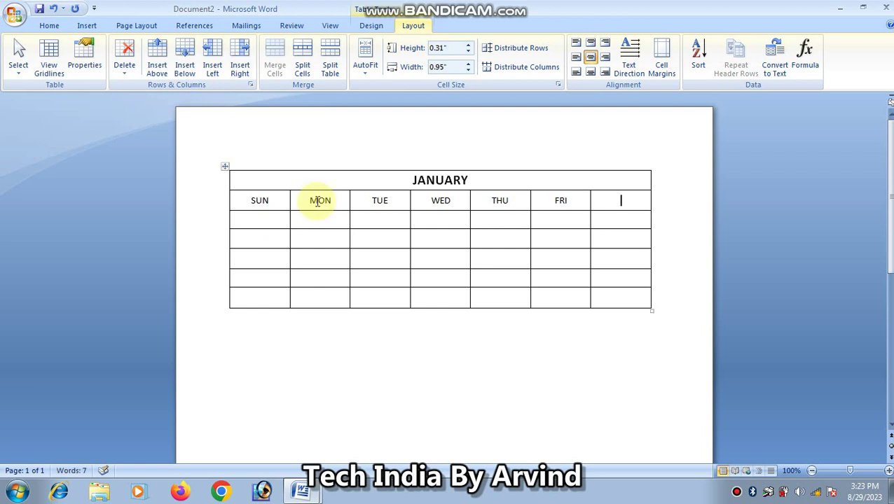
text(SAT)
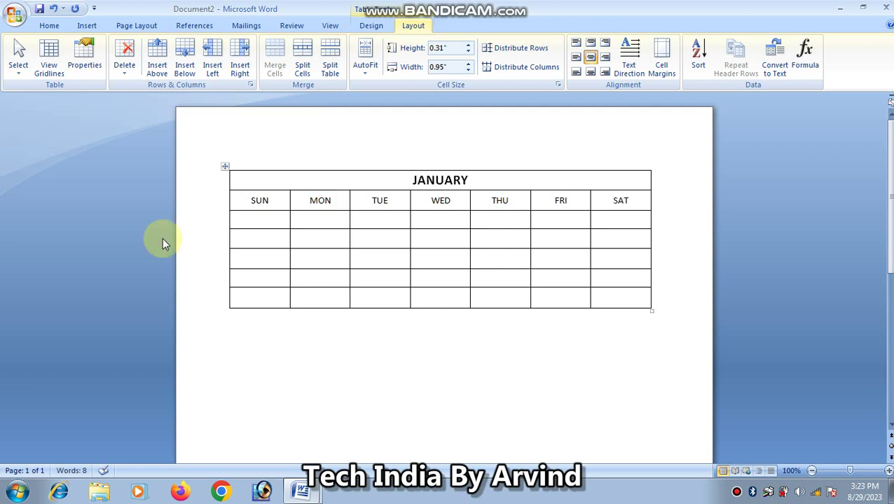
Enter dates 1 to 6 in the first week row, starting under MON
click(326, 217)
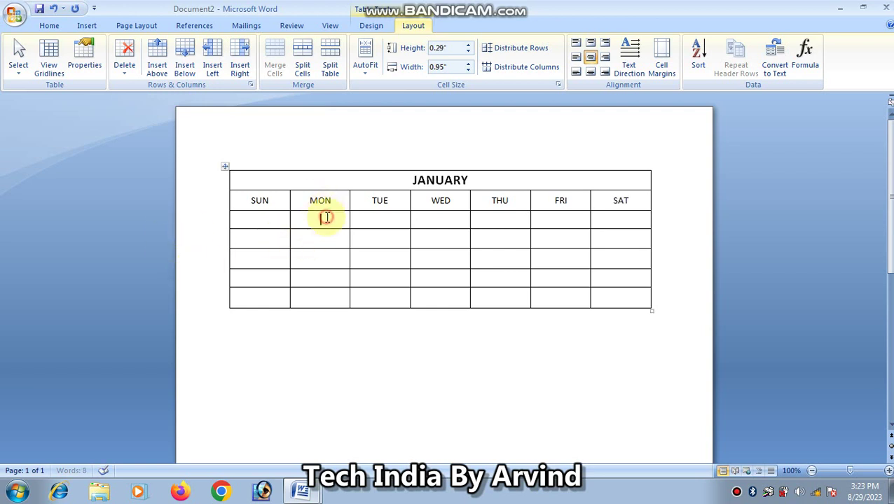
text(1)
key(Tab)
text(2)
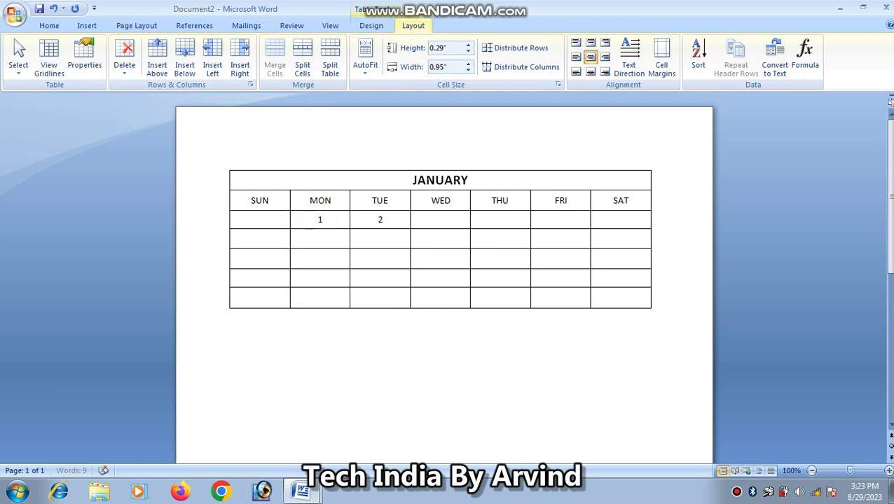
key(Tab)
text(3)
key(Tab)
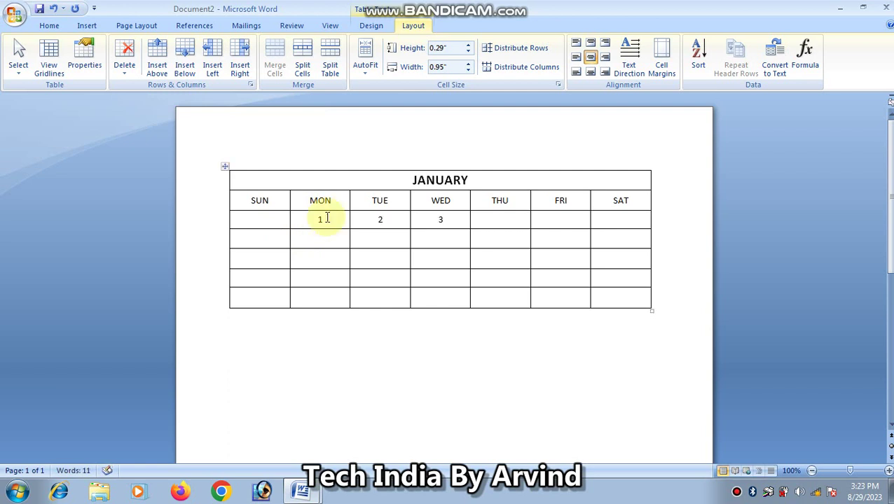
text(4)
key(Tab)
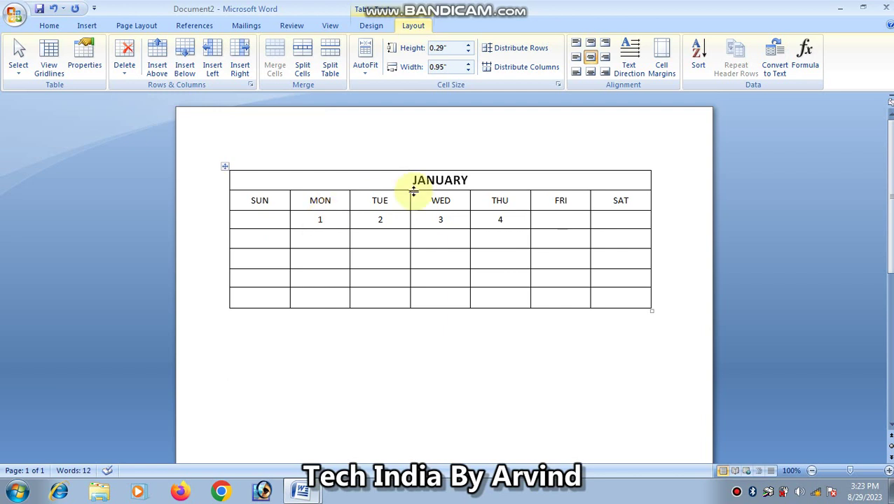
text(5)
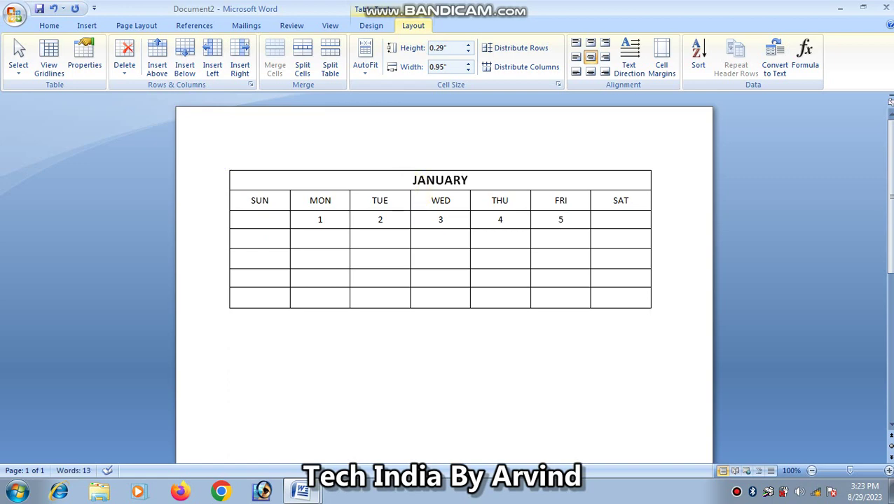
key(Tab)
text(6)
Fill the second week with dates 7 to 13, correcting a misplaced 12
key(Down)
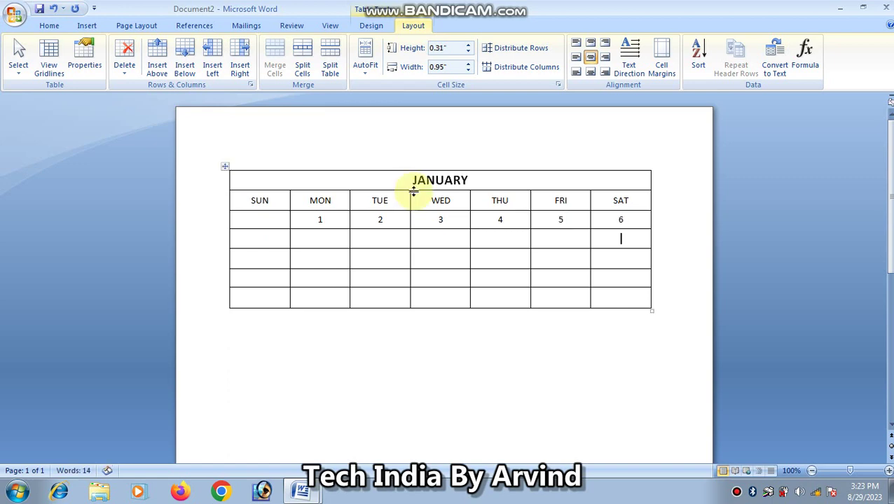
text(7)
key(Tab)
text(8)
key(Tab)
text(9)
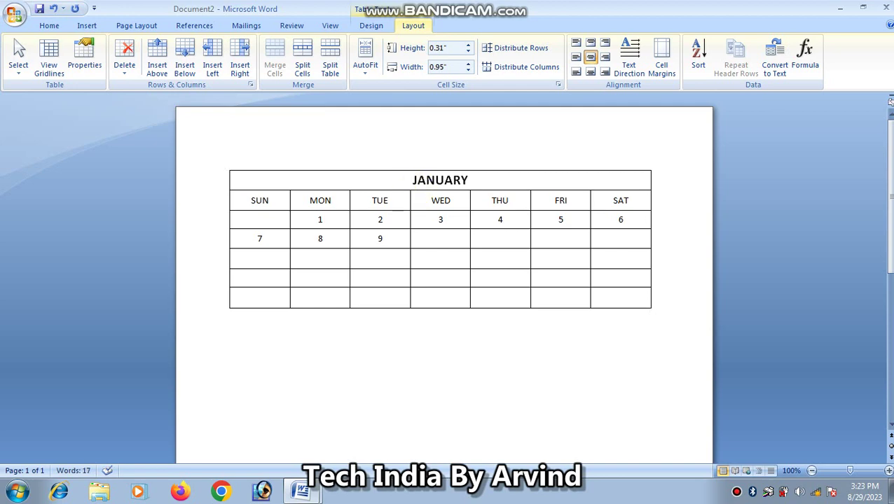
key(Tab)
text(10)
key(Tab)
text(11)
key(Tab)
key(Down)
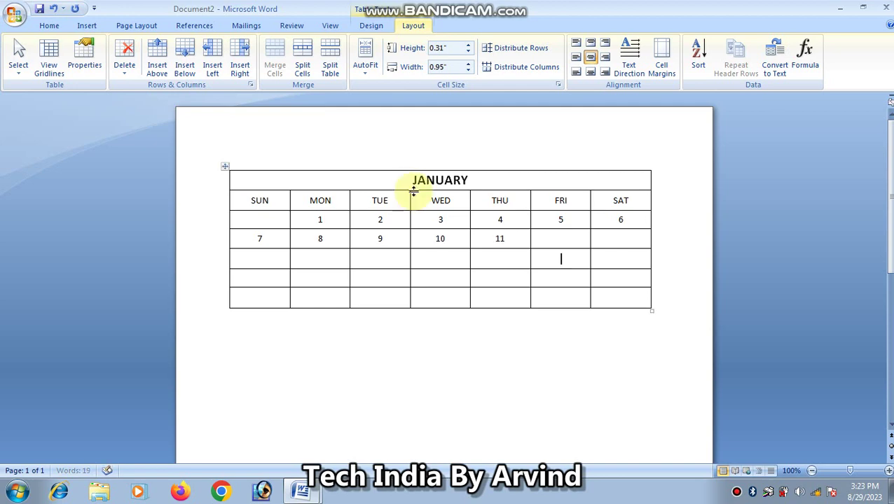
text(12)
key(Tab)
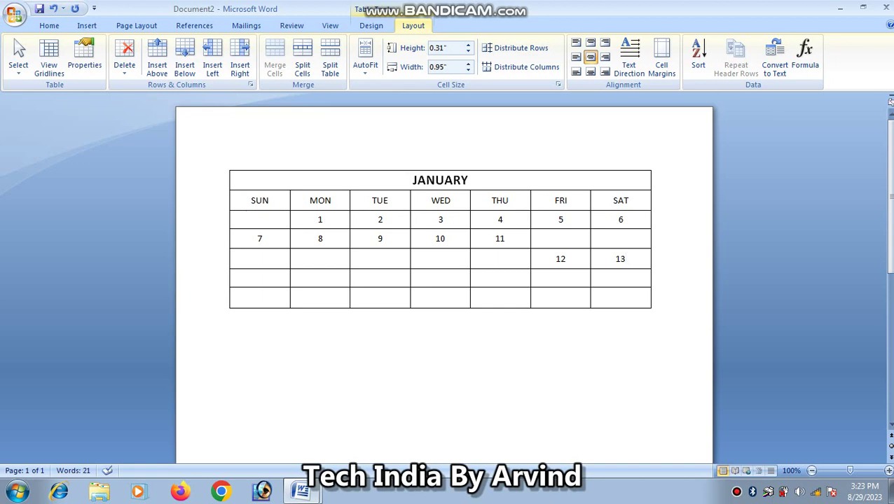
key(Left)
key(Left)
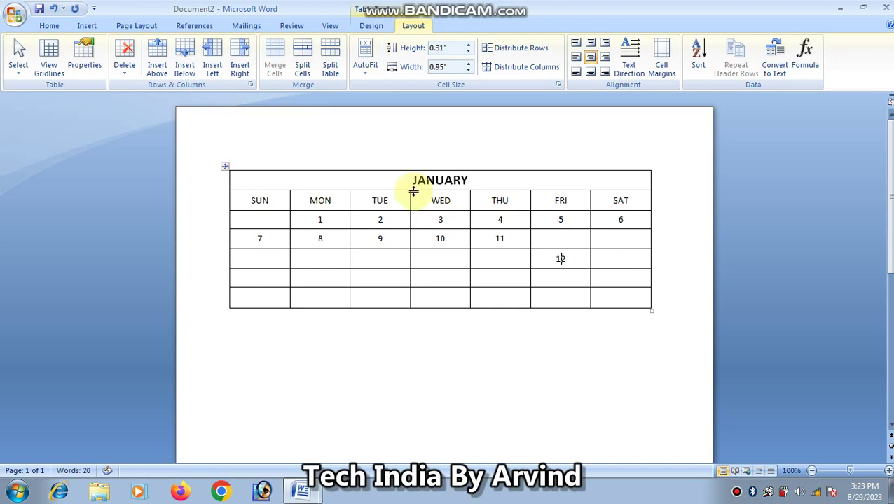
key(BackSpace)
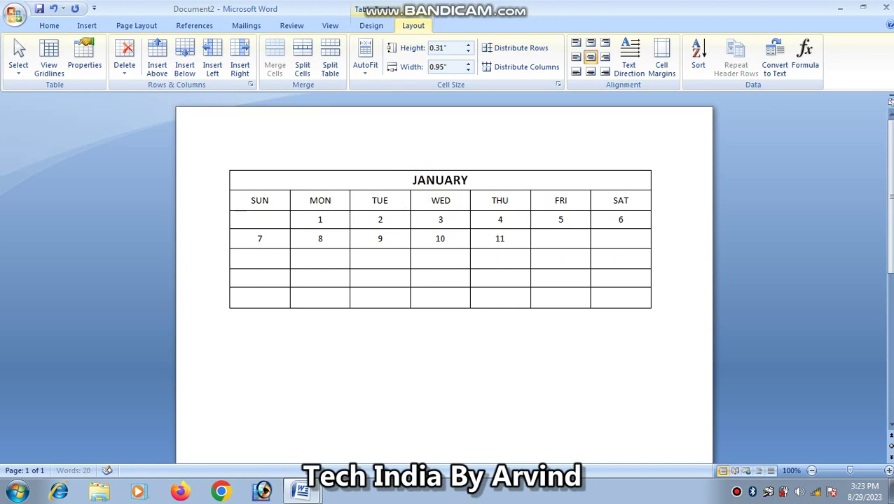
text(12)
key(Tab)
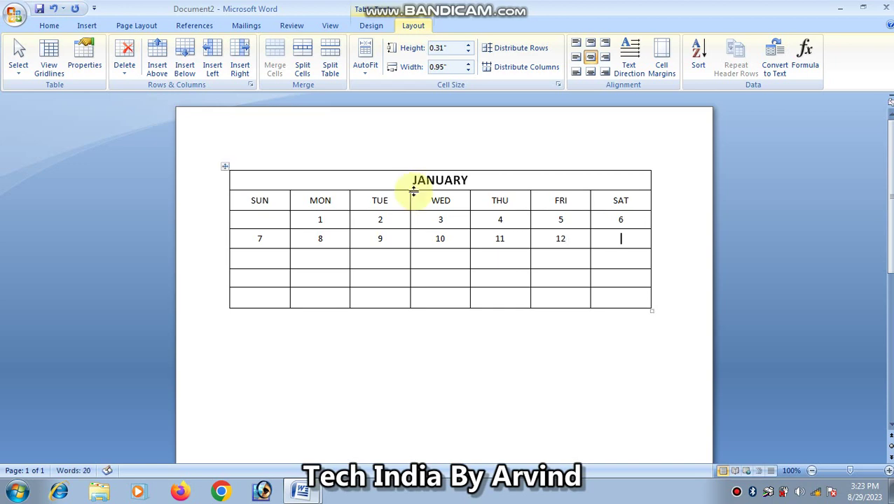
text(13)
Fill the third week row with dates 14 to 20
key(Down)
text(14)
key(Tab)
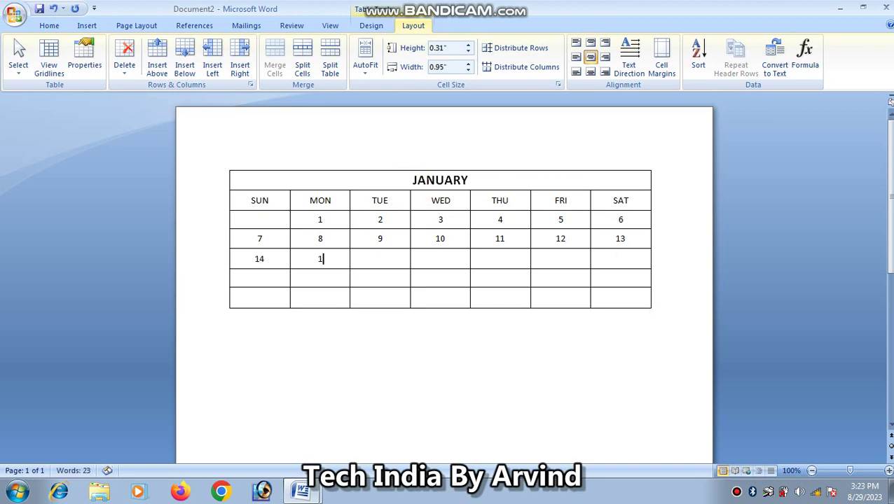
key(Tab)
text(1)
key(Tab)
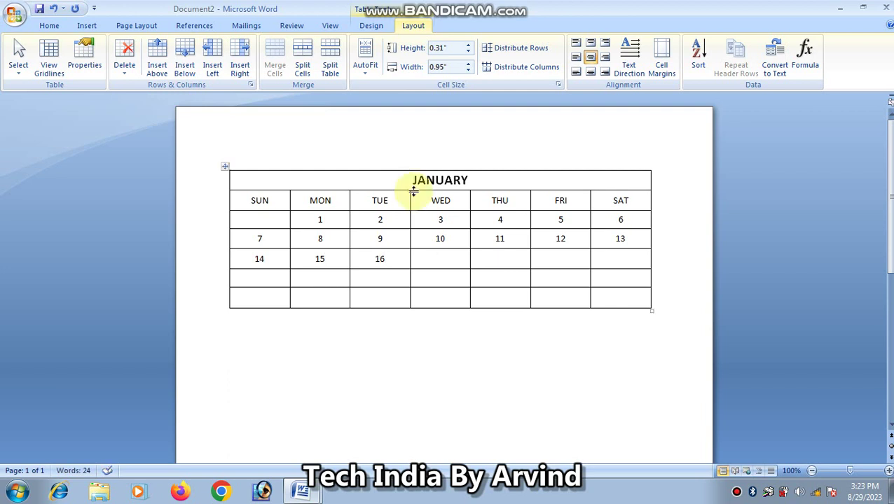
text(1)
key(Tab)
text(1)
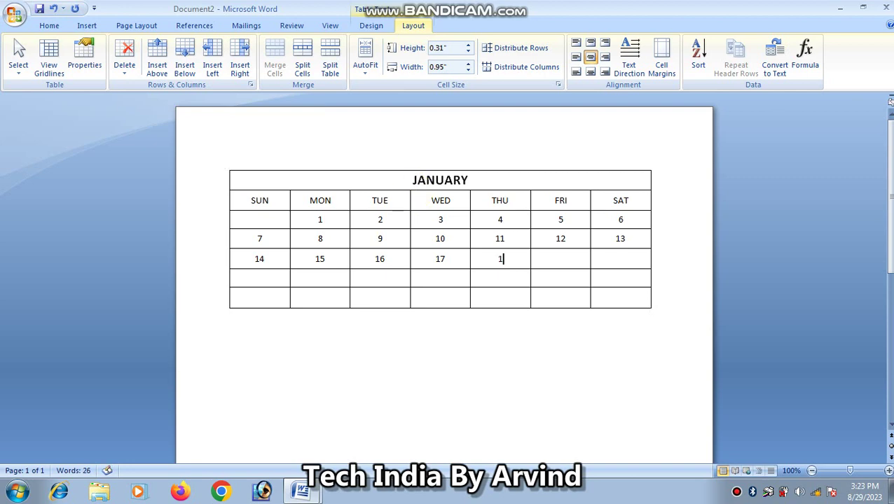
key(Tab)
text(1)
key(Tab)
text(2)
Fill the fourth week row with dates 21 to 27
key(Down)
key(Left)
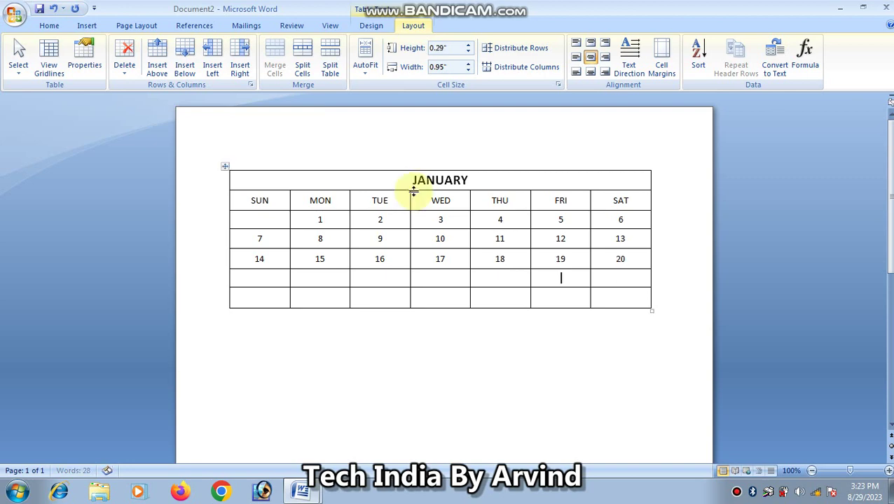
text(21)
key(Tab)
text(22)
key(Tab)
text(2)
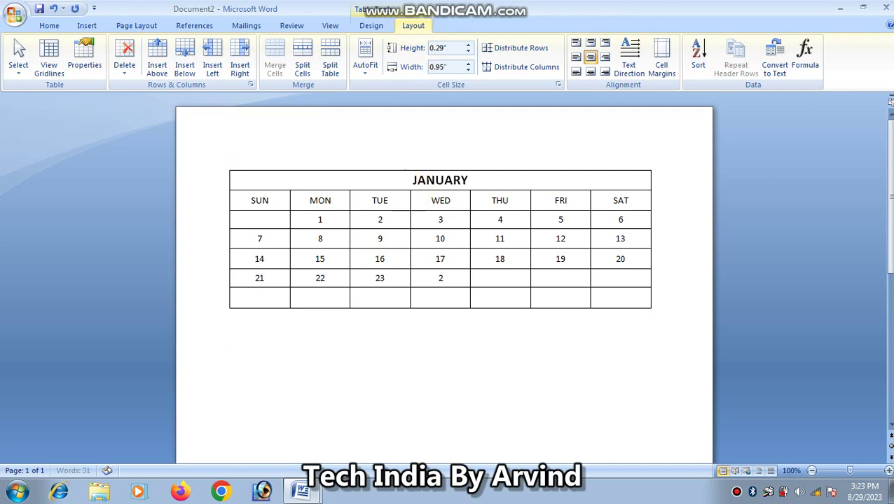
text(324)
key(Tab)
text(25)
key(Tab)
text(2)
key(Tab)
text(27)
Finish the last week with dates 28 to 31, ending under WED
key(Down)
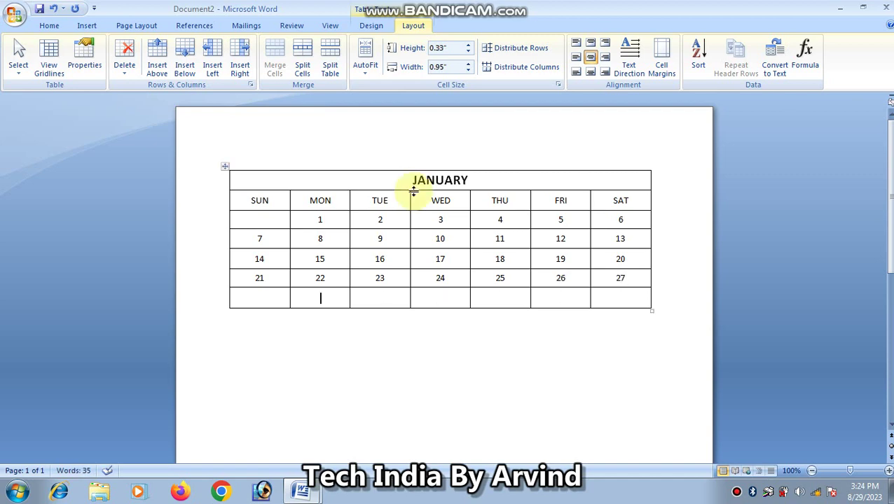
text(28)
key(Tab)
text(2)
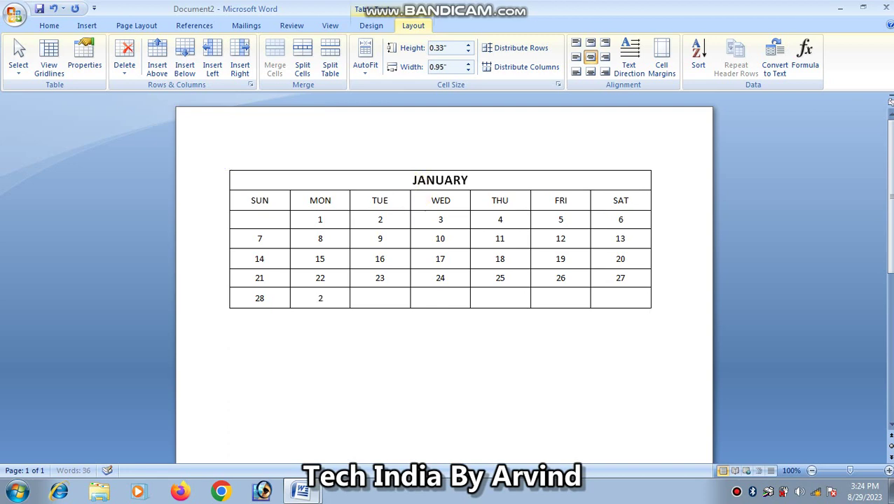
text(9)
key(Tab)
text(30)
key(Down)
mouse_move(413, 190)
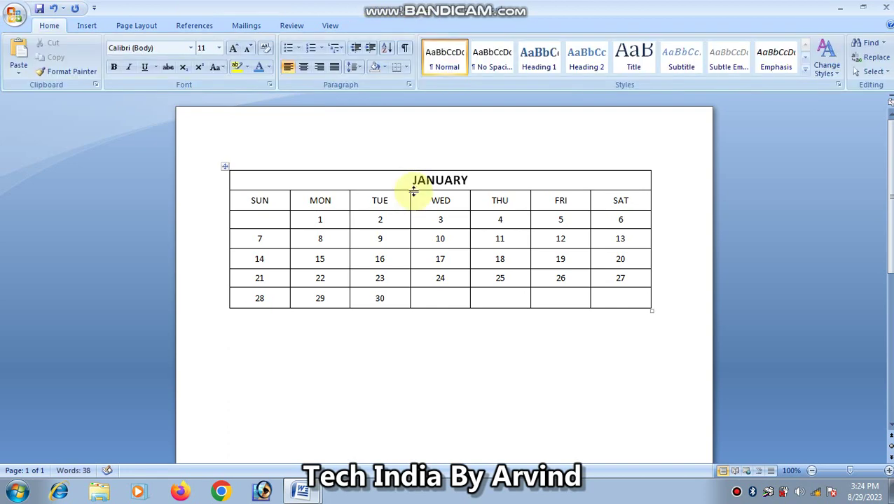
key(Tab)
text(31)
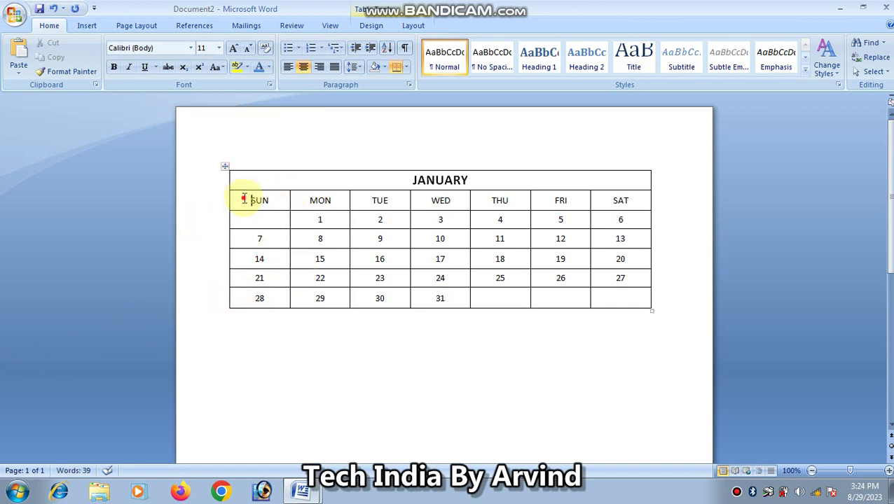
Bold the SUN–SAT weekday row and all the date rows
drag(243, 199, 610, 203)
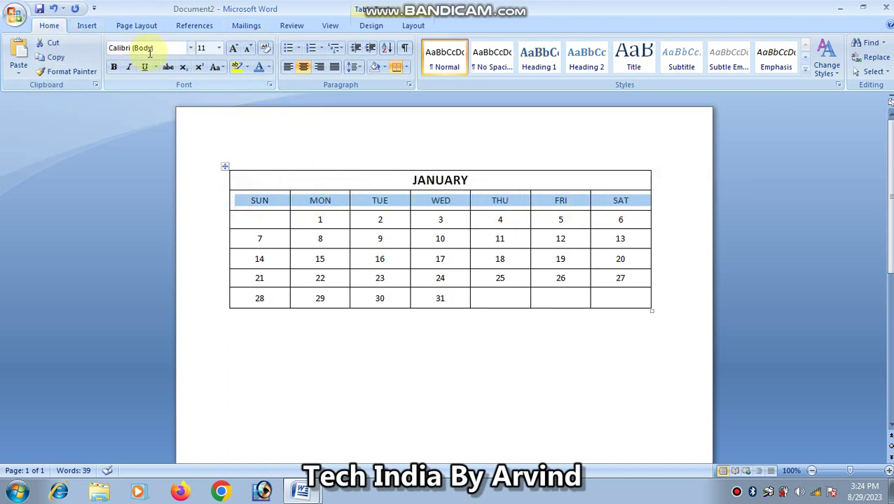
click(114, 67)
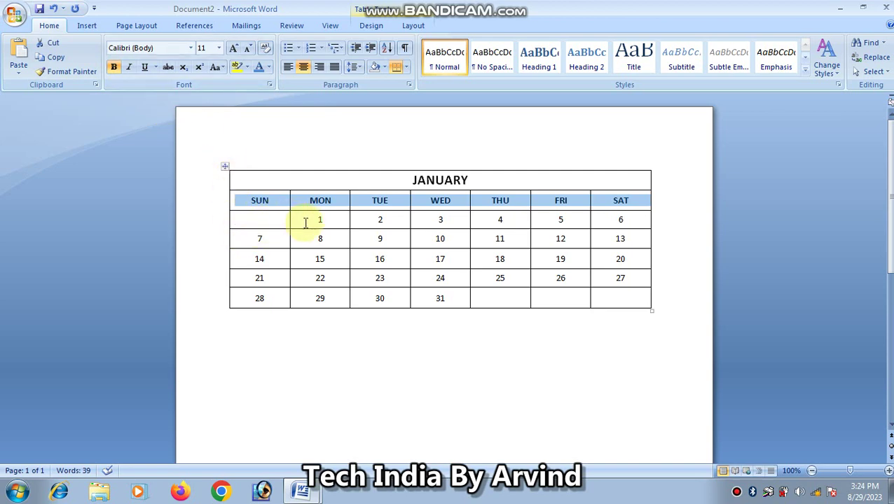
drag(305, 222, 439, 279)
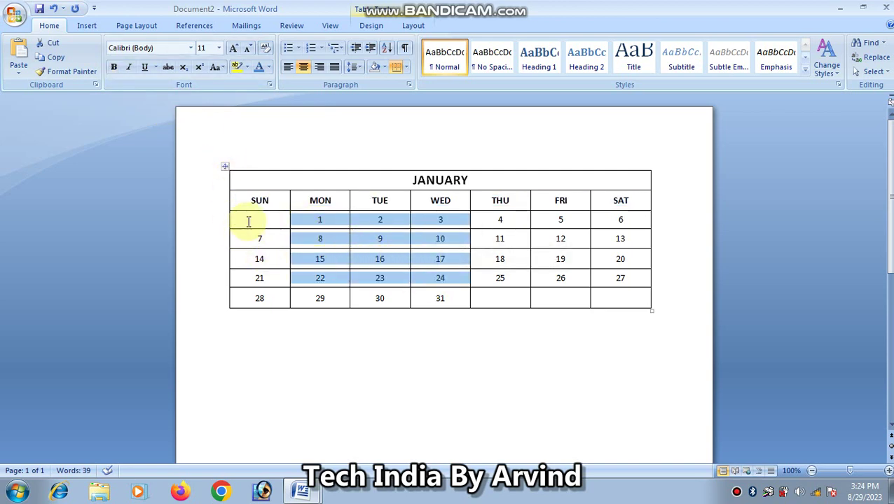
drag(248, 222, 602, 291)
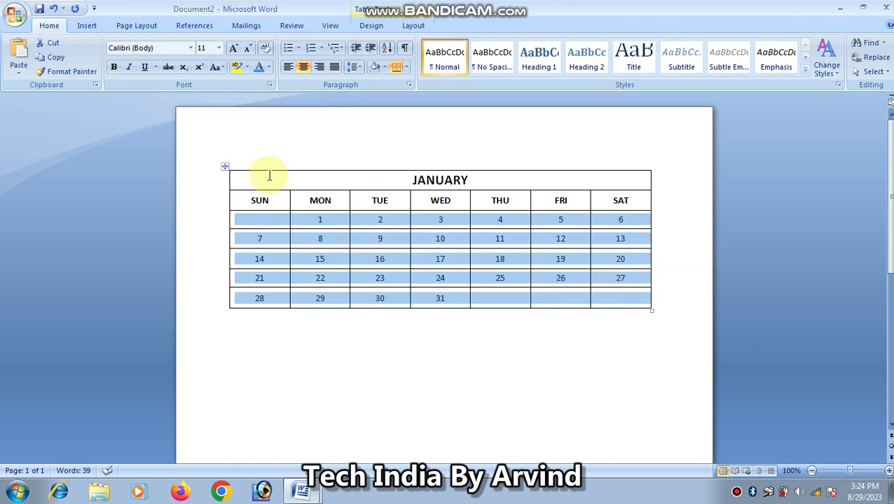
click(113, 67)
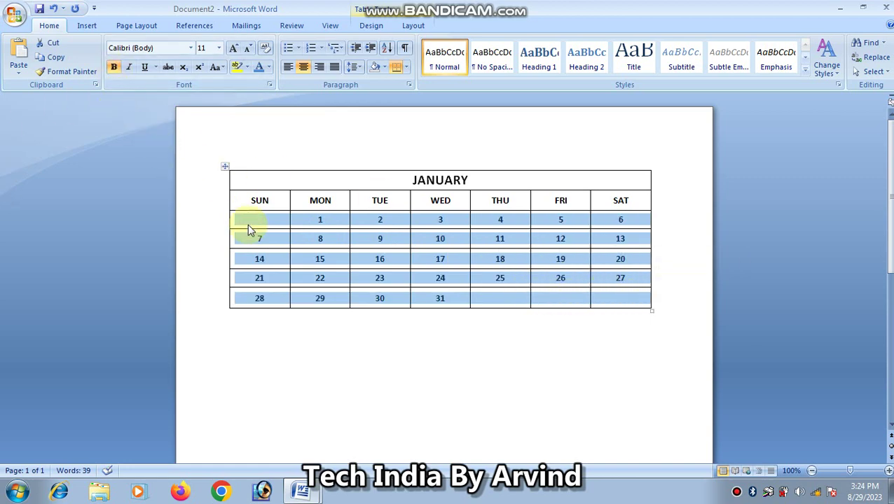
click(278, 181)
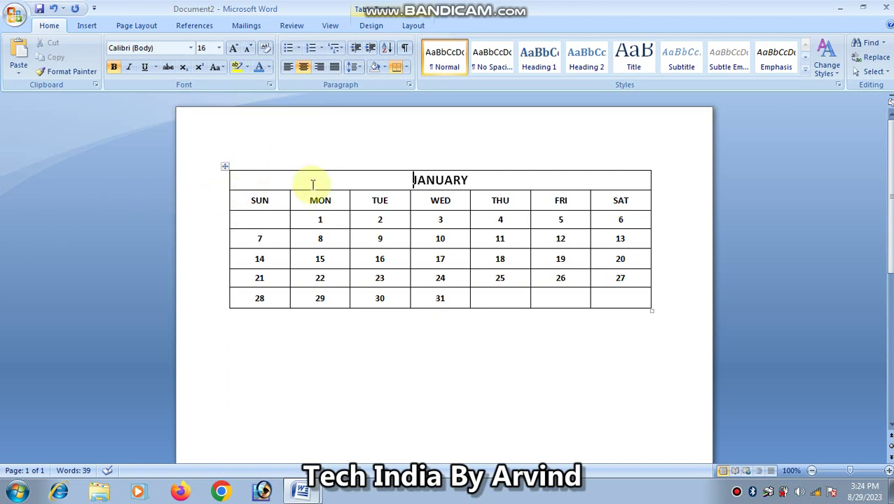
click(364, 26)
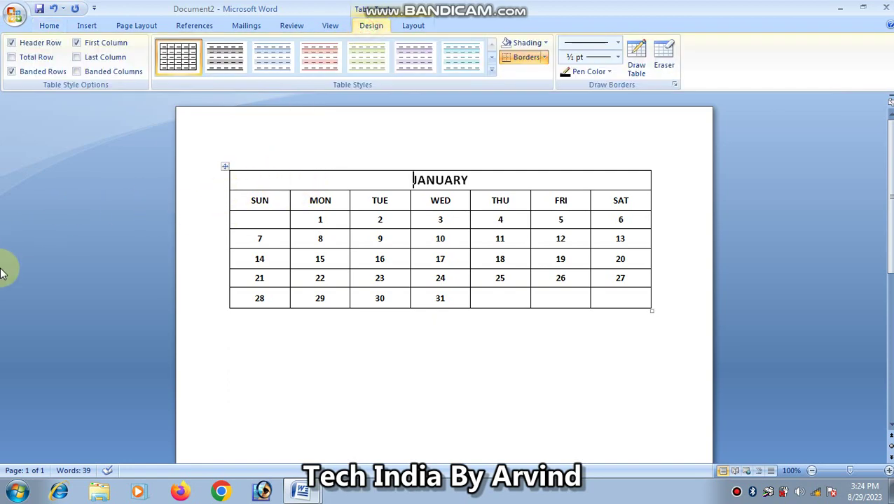
Shade the JANUARY title row orange
click(549, 42)
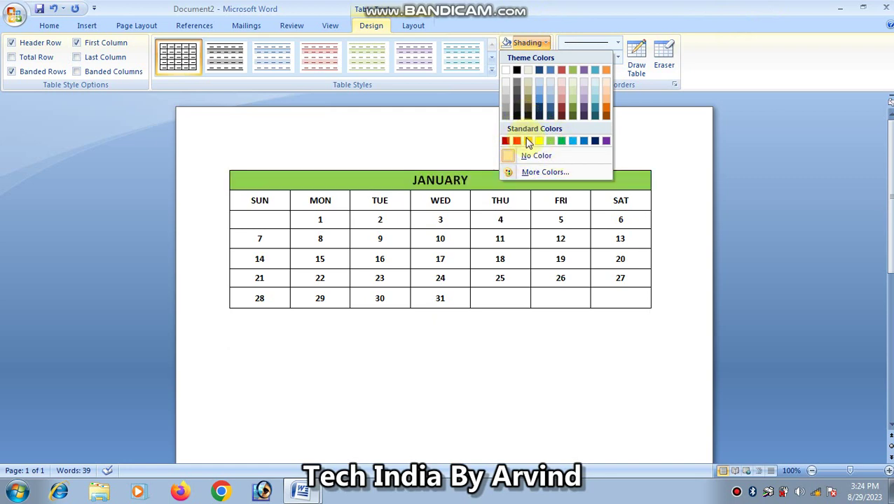
click(519, 140)
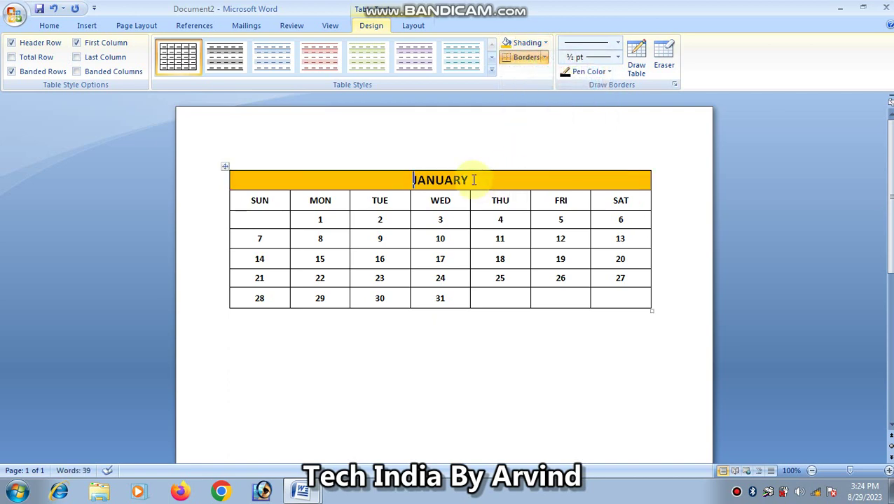
drag(474, 180, 410, 174)
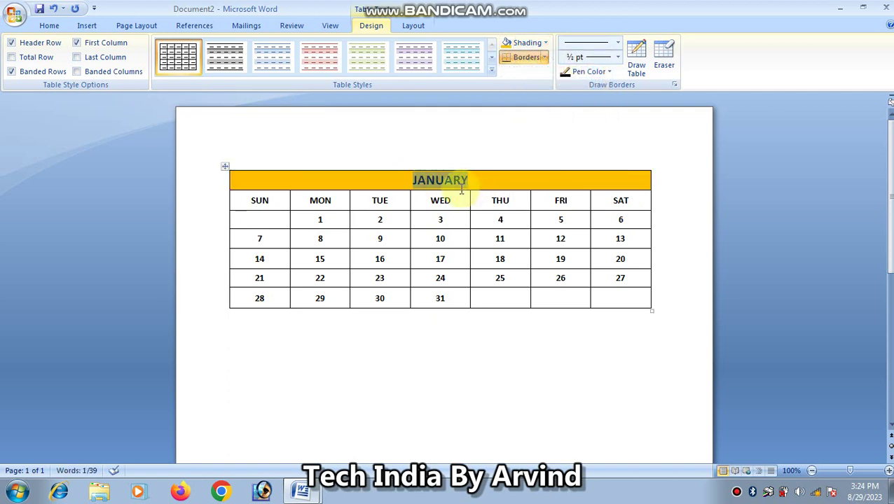
click(546, 43)
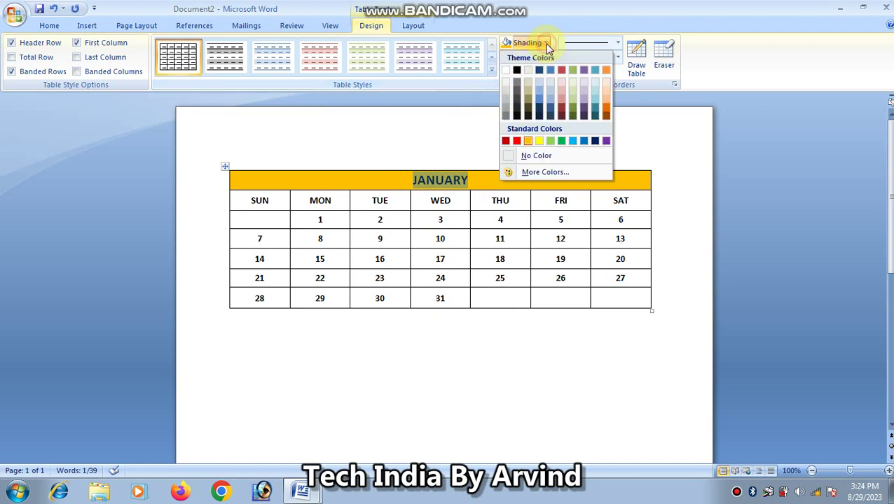
click(203, 144)
Colour the JANUARY title text red, then select the SUN–SAT weekday row
click(52, 27)
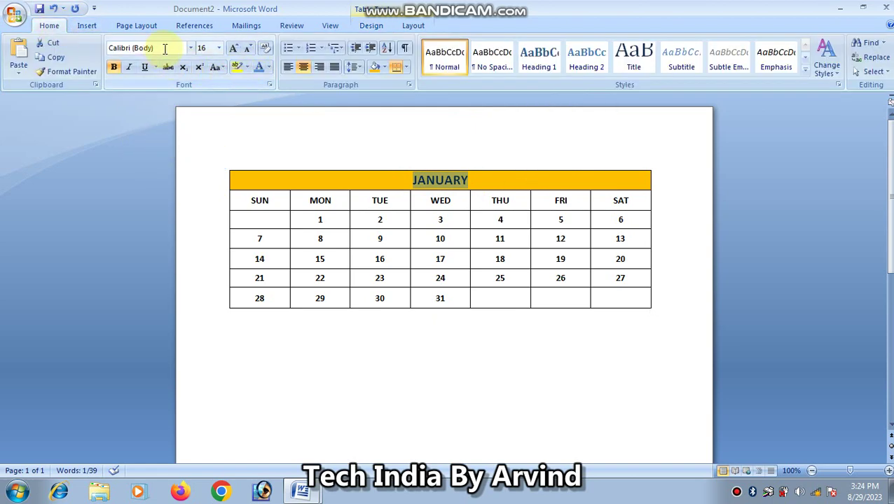
click(270, 68)
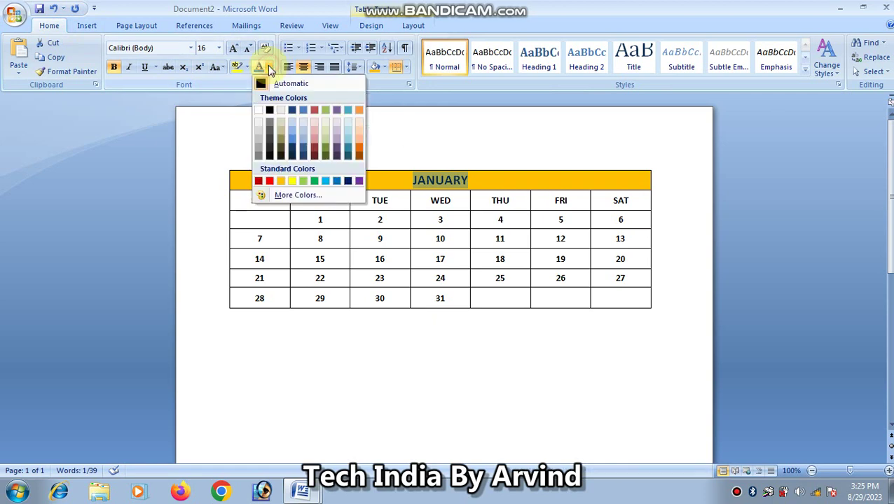
click(257, 181)
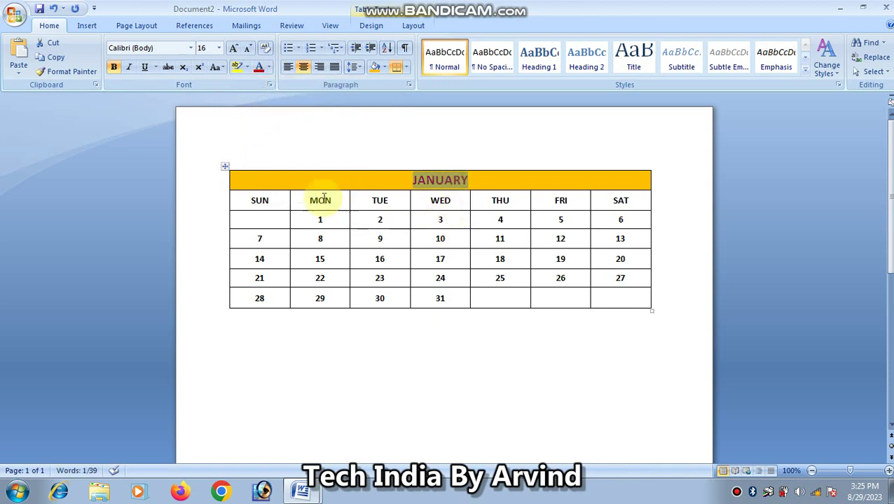
click(250, 202)
drag(250, 201, 619, 203)
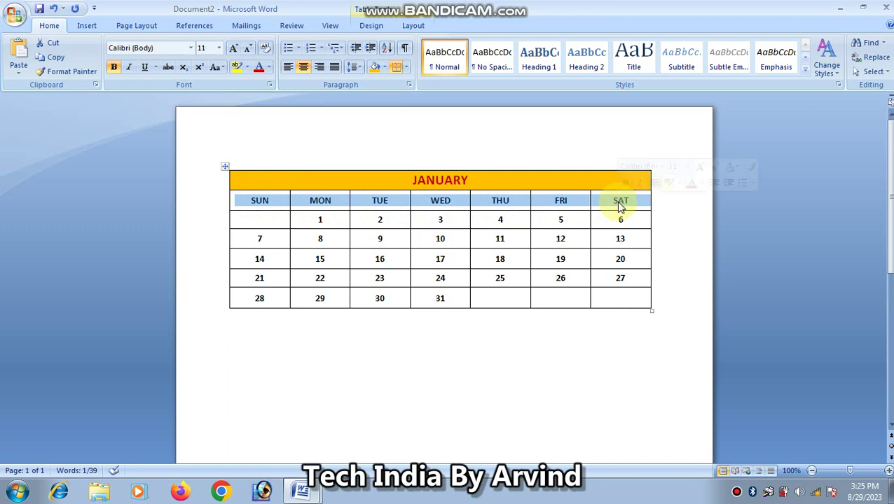
Shade the weekday header row green from the table design Shading palette
click(414, 26)
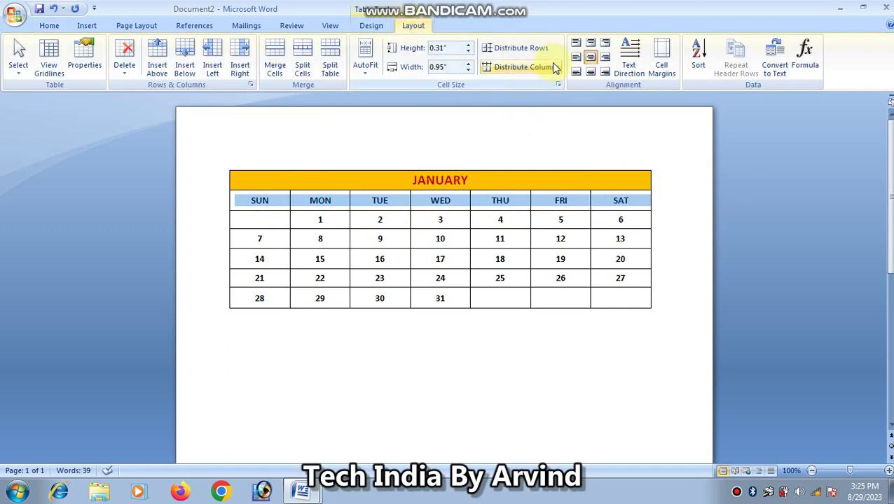
click(371, 26)
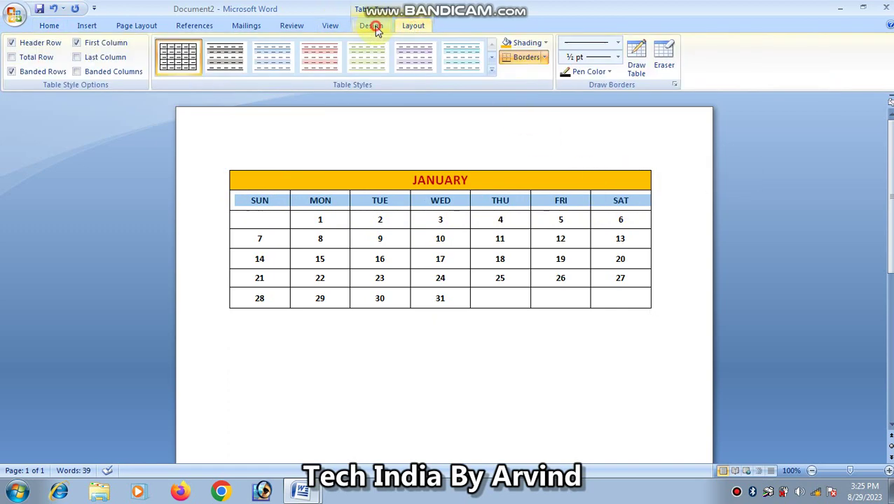
click(545, 43)
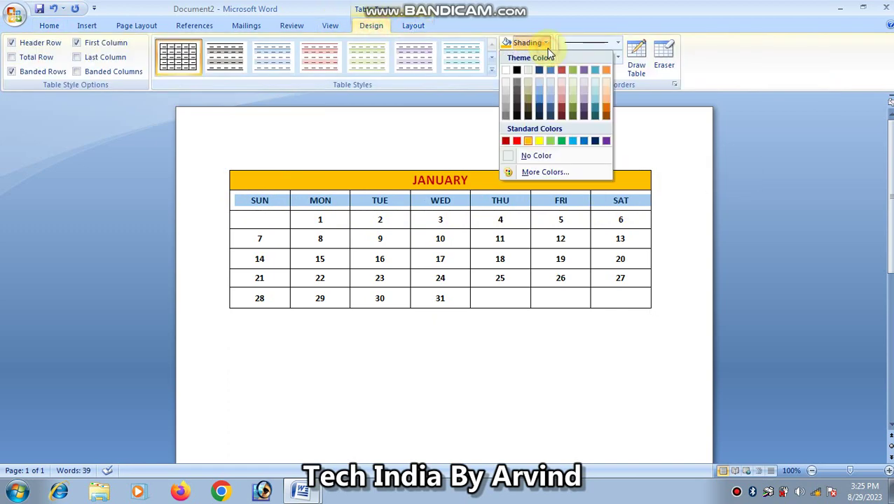
click(550, 143)
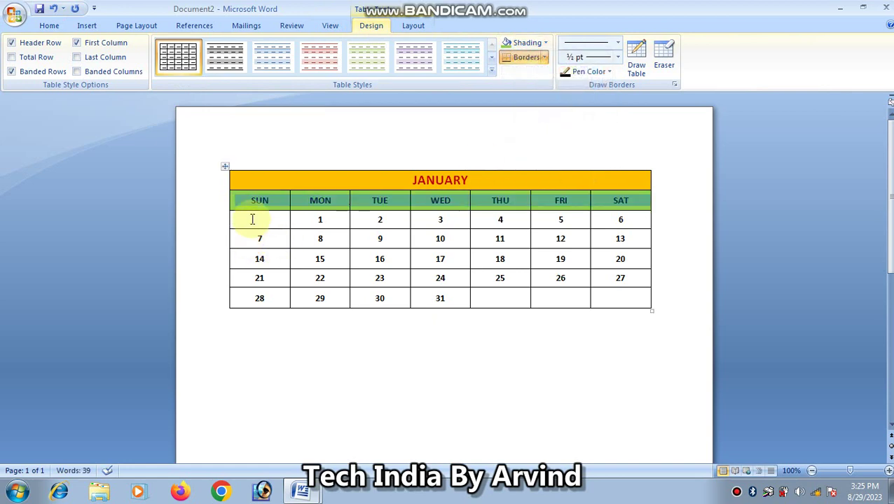
click(260, 217)
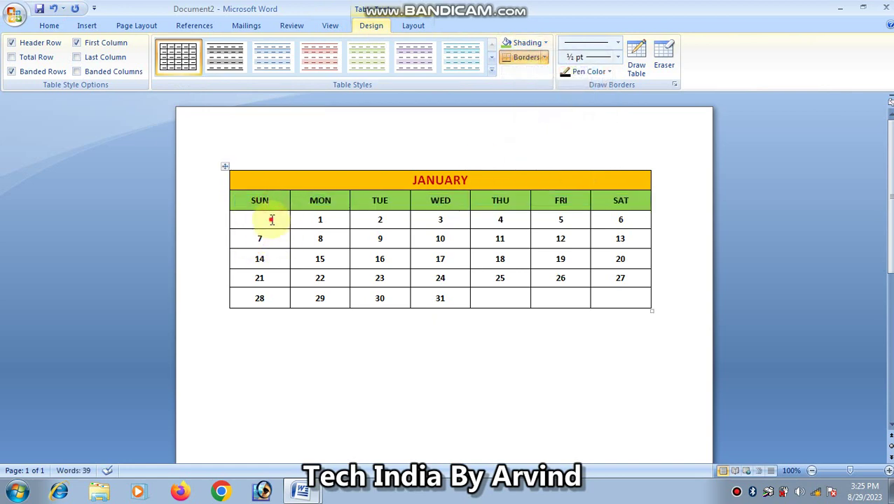
Select the whole SUN column, header included, and shade it red
drag(272, 203, 260, 300)
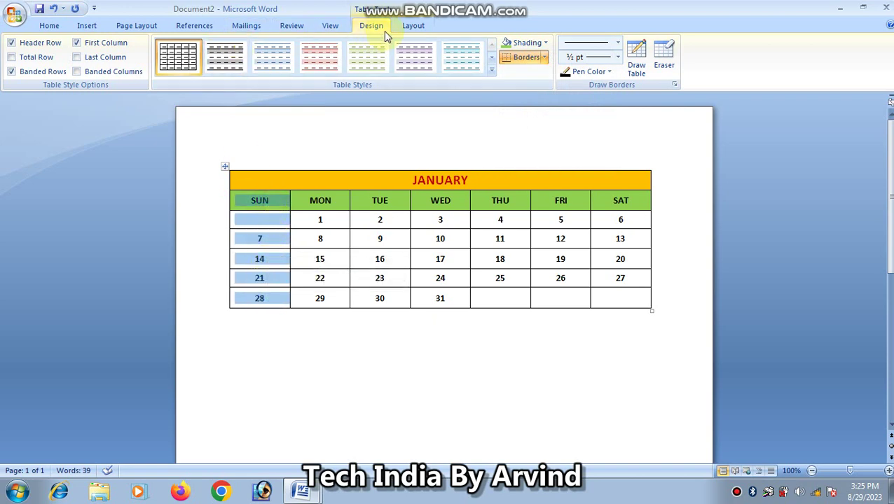
click(544, 44)
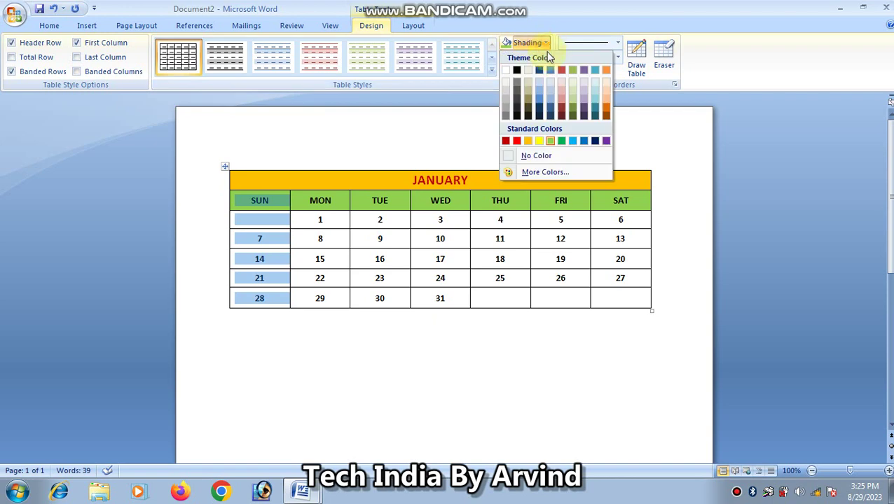
click(516, 141)
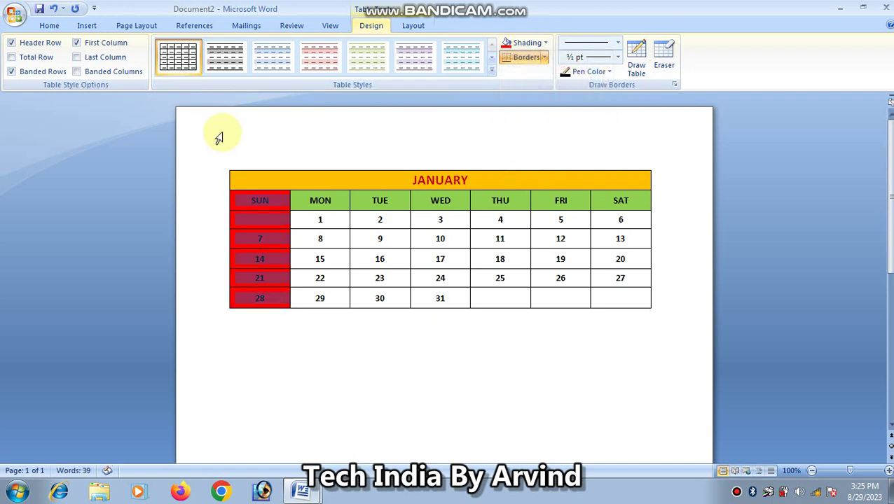
Make the SUN header and the dates 7, 14, 21 and 28 white
click(49, 25)
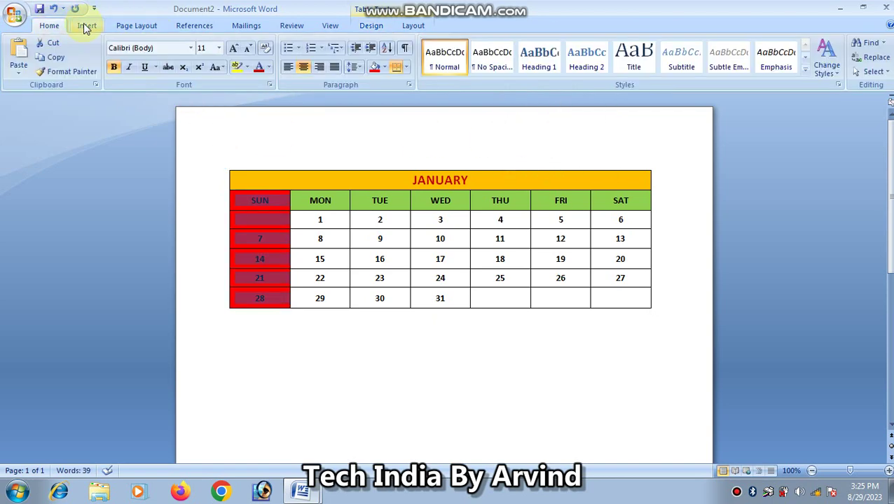
click(268, 67)
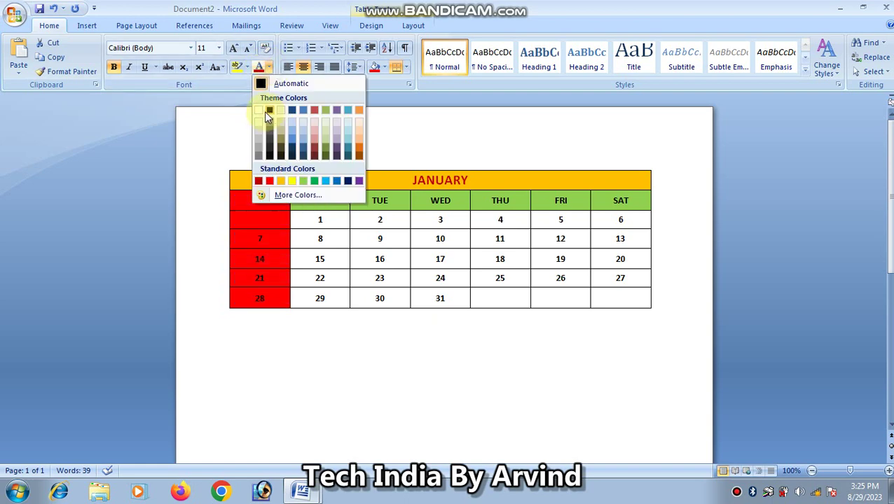
click(257, 112)
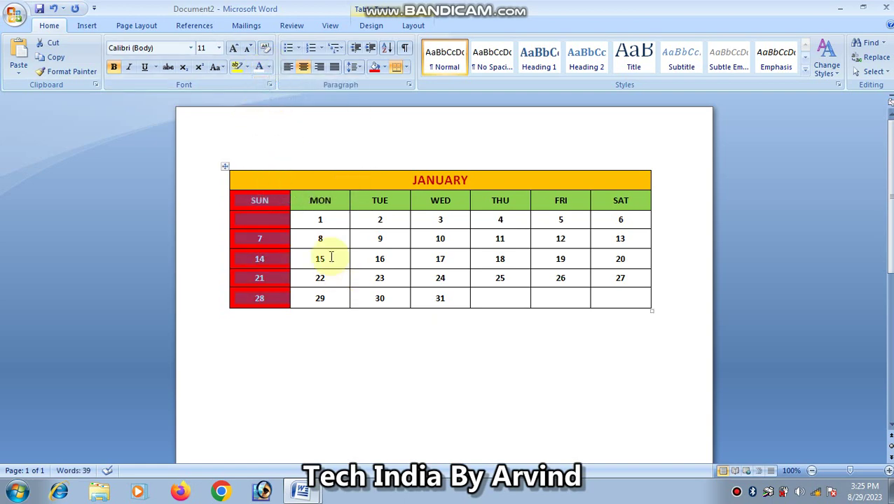
click(394, 258)
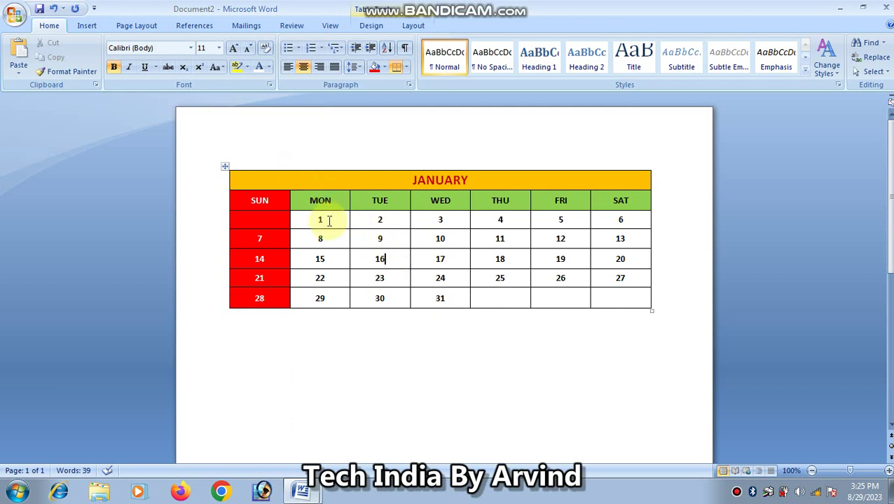
Shade every date cell under MON through SAT pale light blue
drag(313, 220, 602, 295)
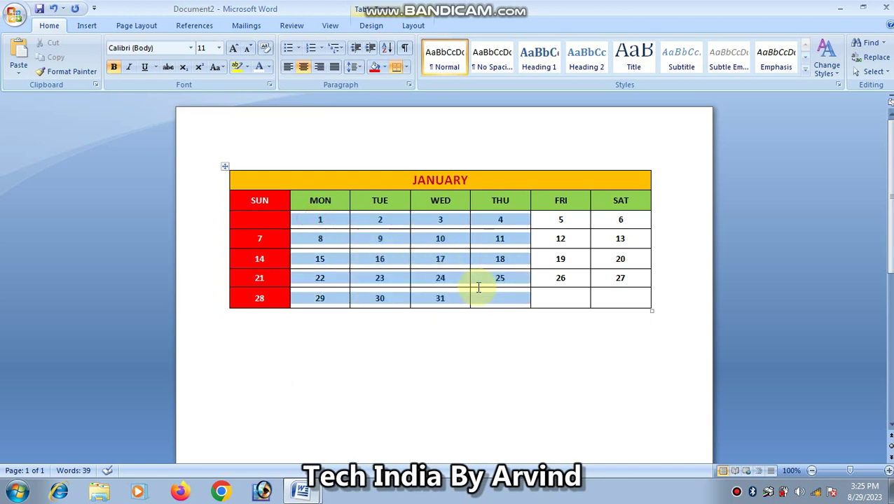
click(370, 26)
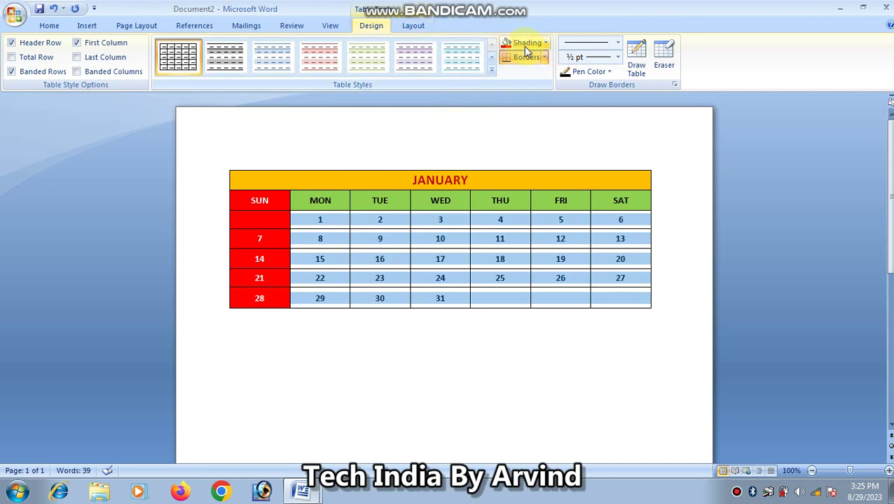
click(546, 45)
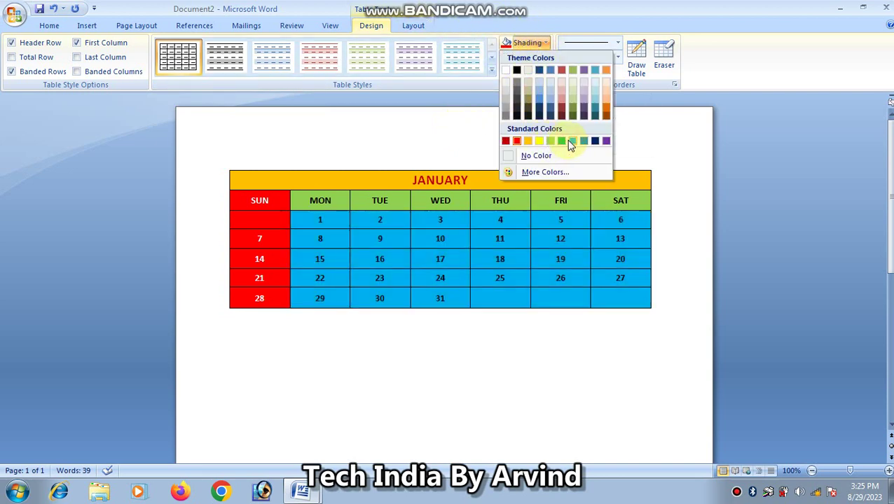
click(596, 85)
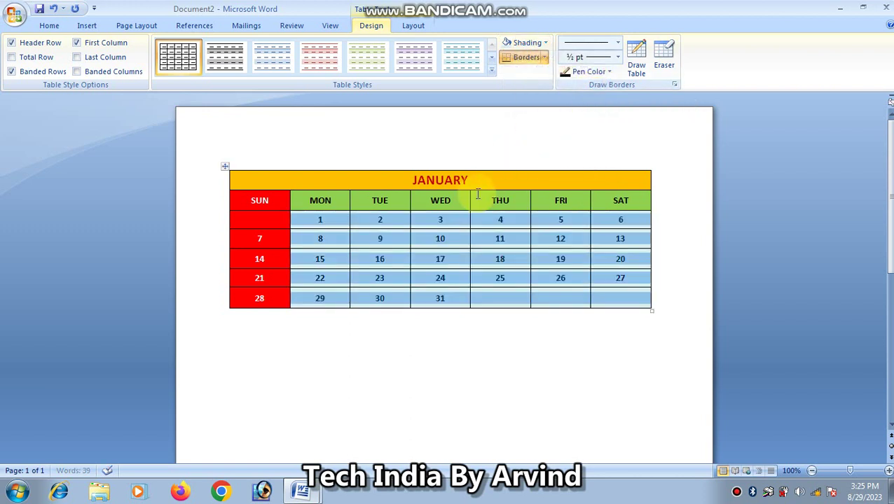
click(446, 258)
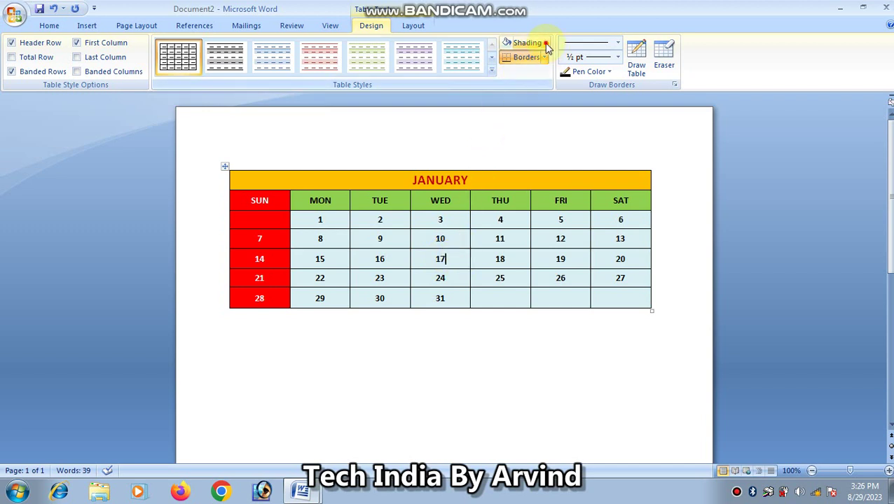
Highlight the dates 17 and 5 with red cell shading
click(539, 42)
click(505, 141)
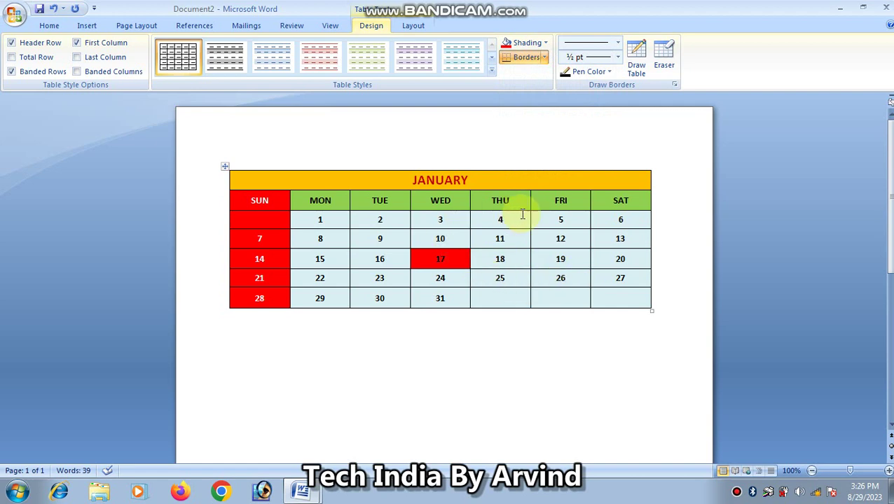
click(545, 43)
click(517, 141)
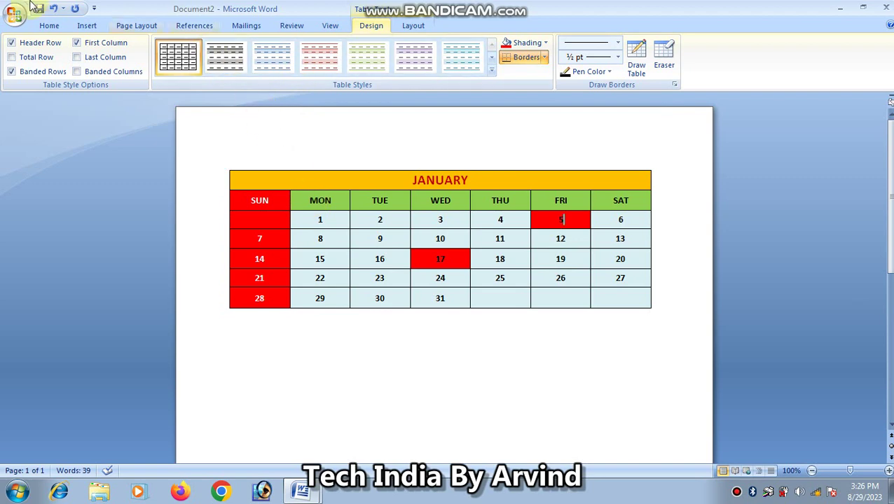
click(15, 15)
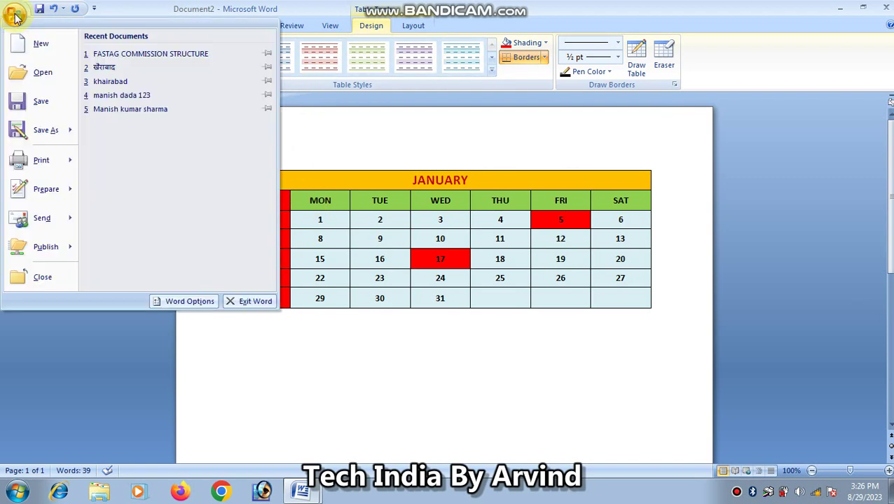
mouse_move(41, 160)
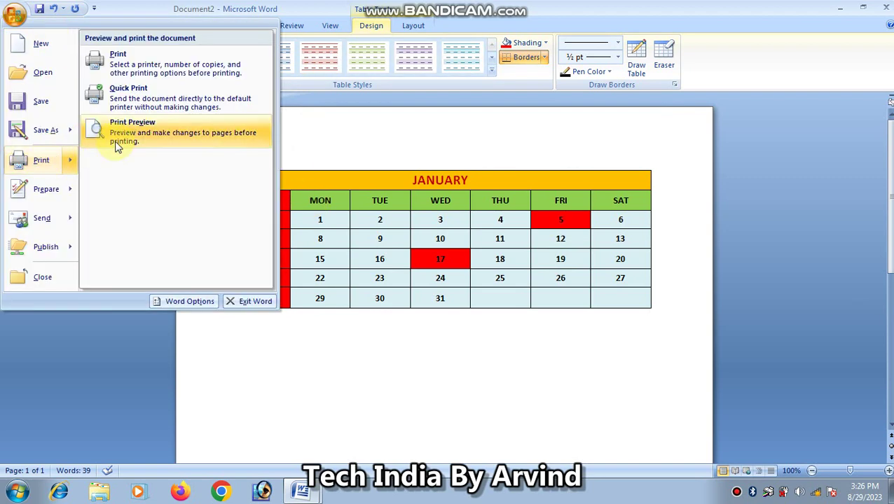
Show the January calendar in Print Preview, zoomed to 100%
click(117, 145)
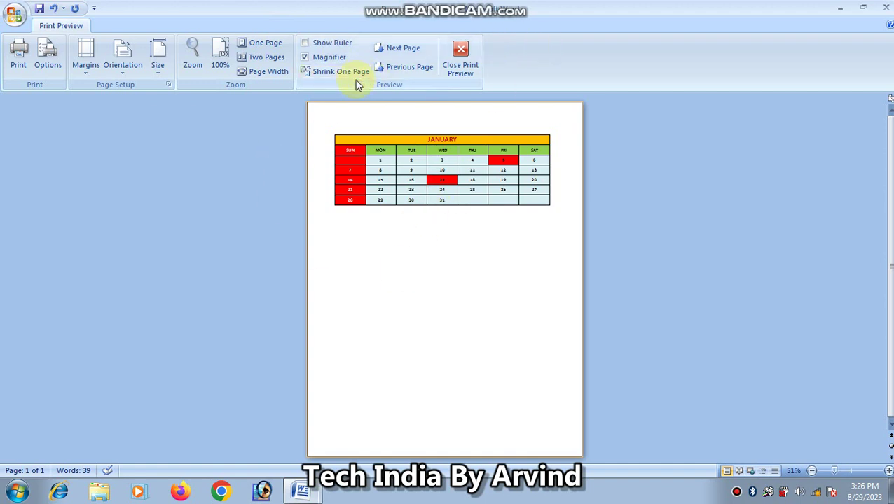
click(889, 471)
click(888, 471)
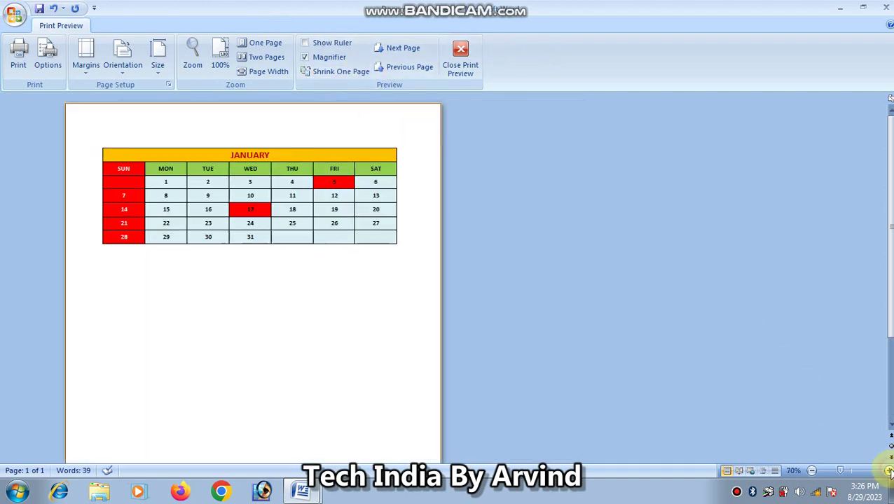
click(889, 470)
click(888, 471)
click(888, 471)
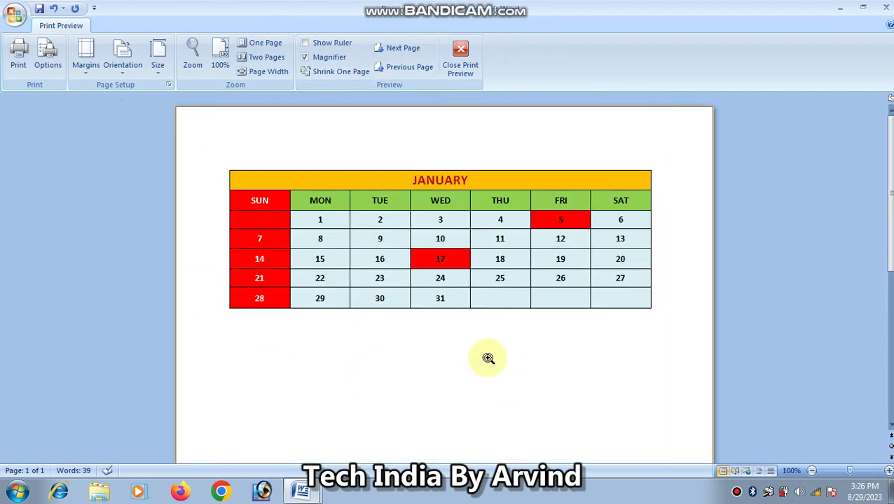